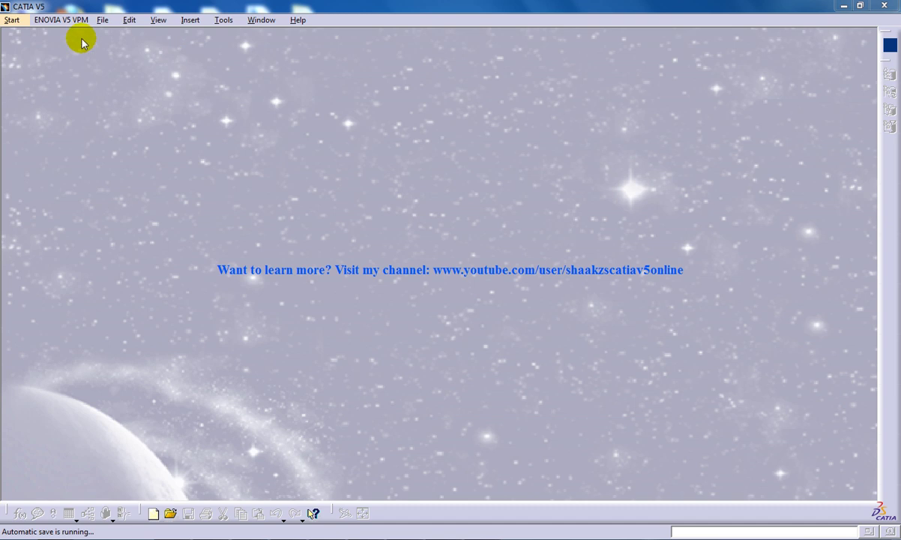
Step: Create a new Product1 assembly document in the Assembly Design workbench
left_click(13, 20)
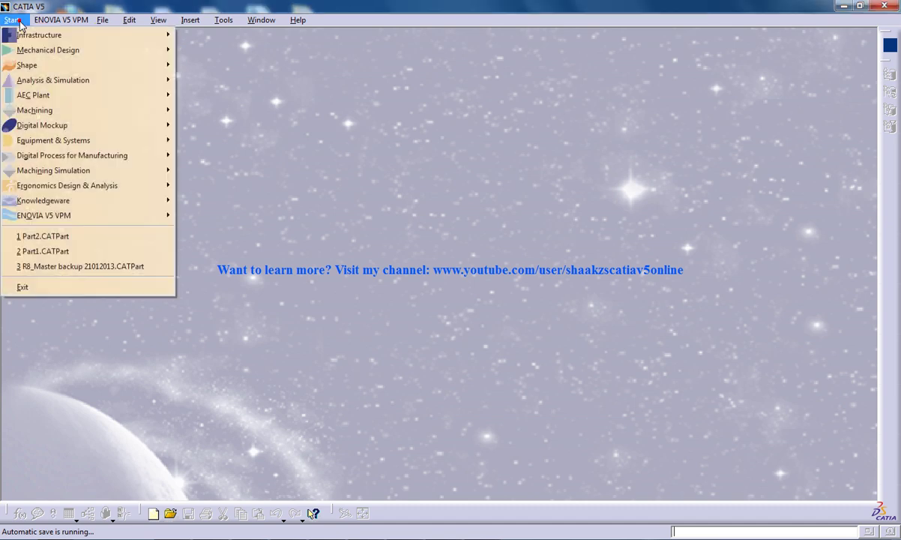
mouse_move(67, 50)
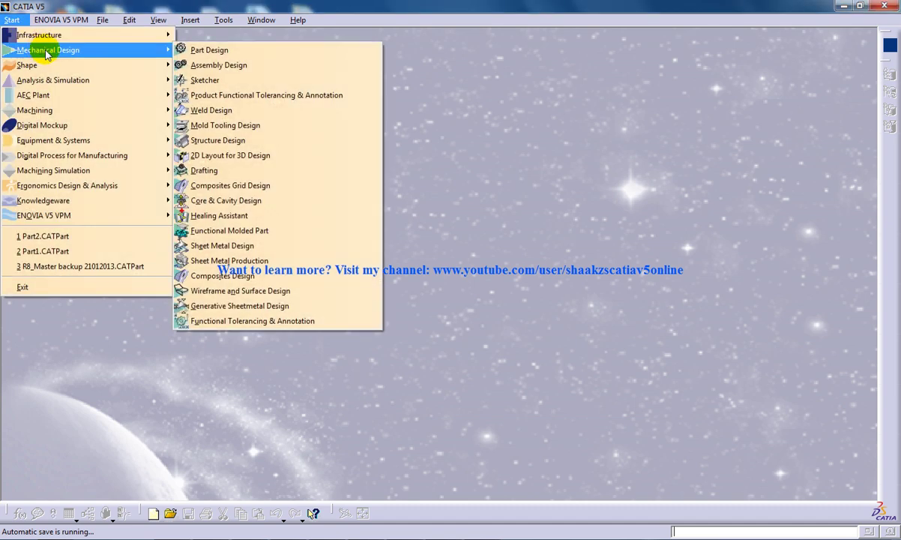
left_click(221, 68)
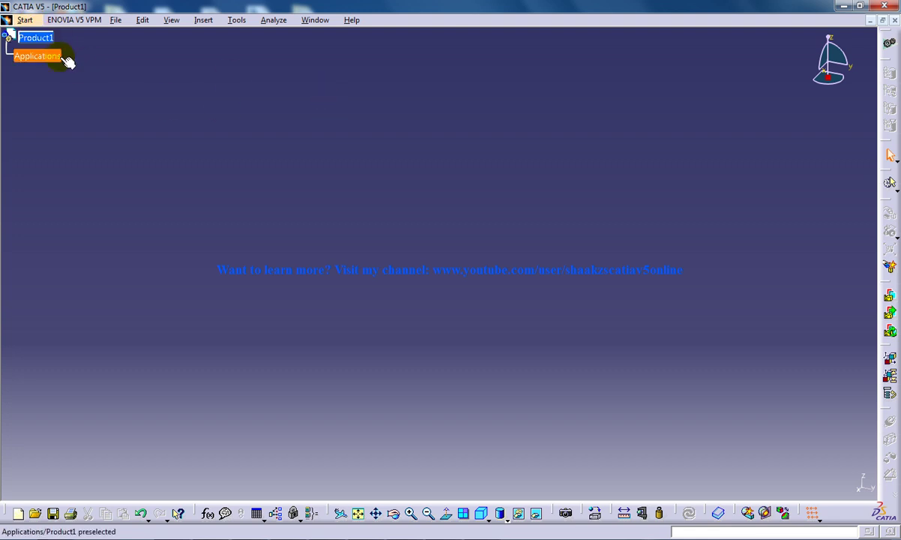
Step: Insert a new part, Part1 (Part1.1), under Product1
left_click(204, 21)
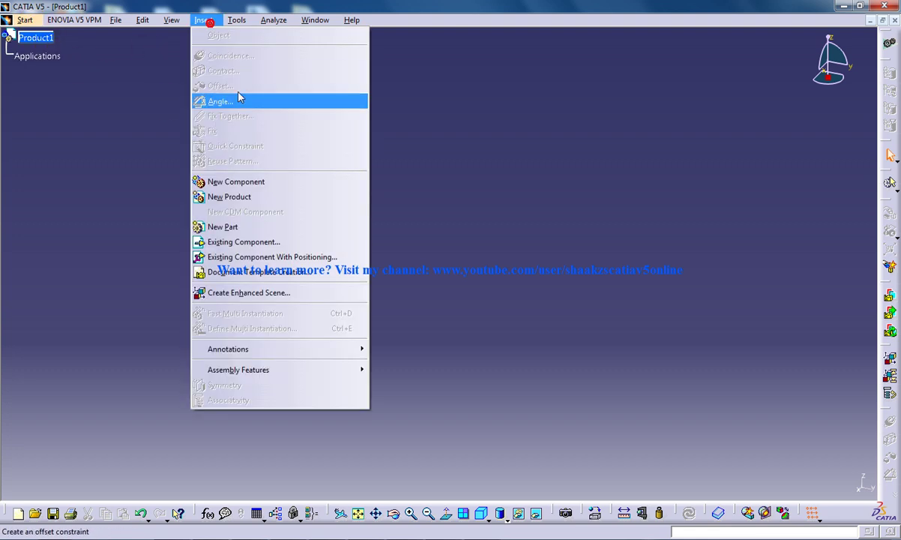
left_click(461, 174)
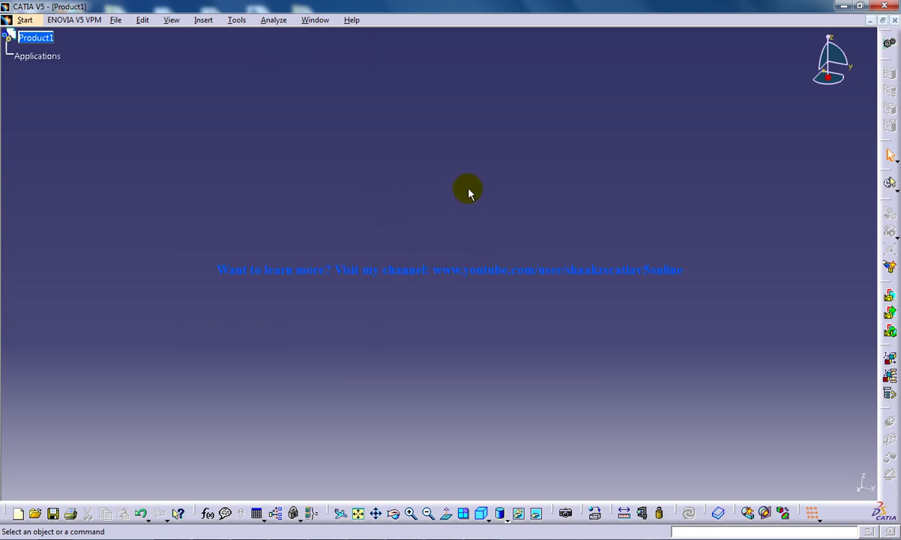
left_click(9, 25)
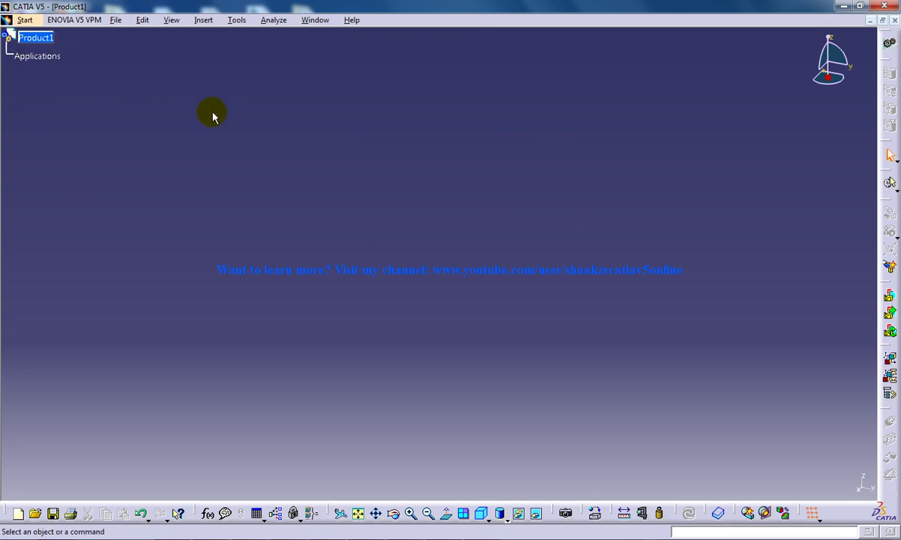
left_click(204, 21)
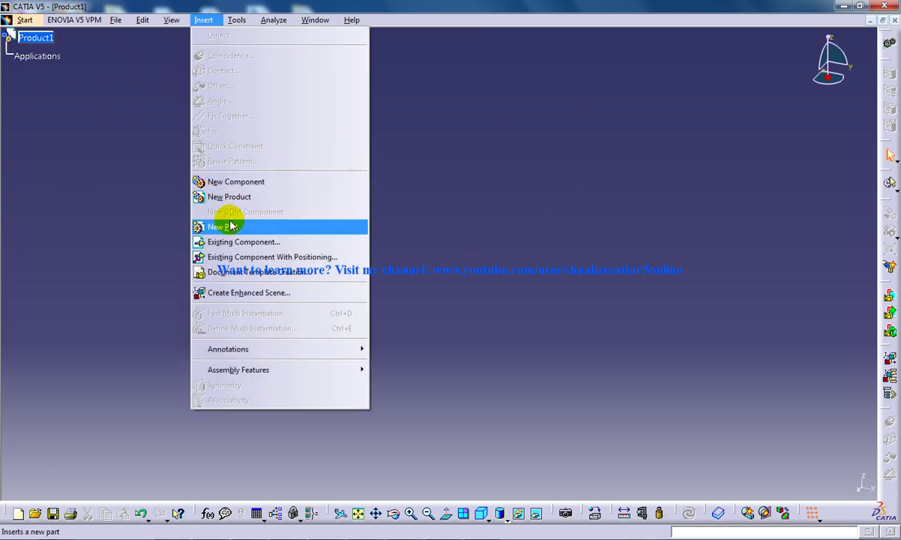
left_click(238, 227)
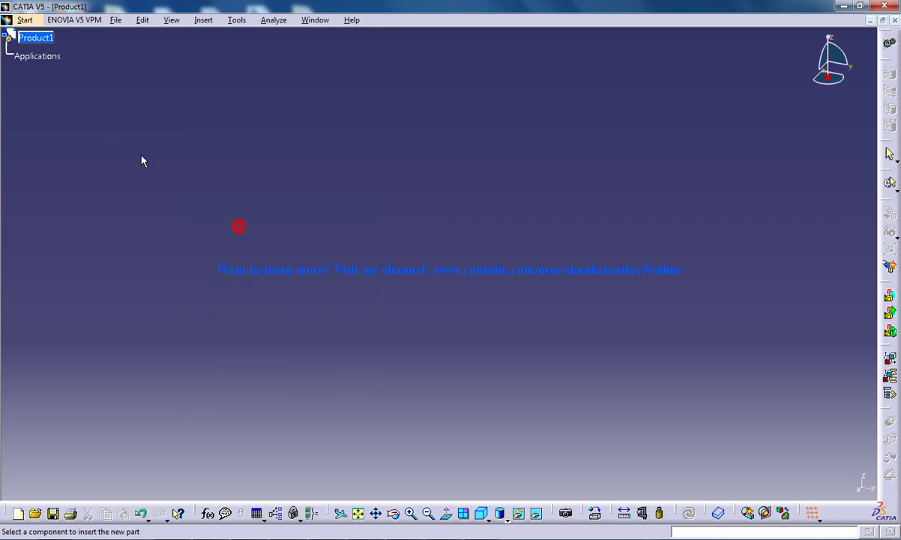
left_click(33, 38)
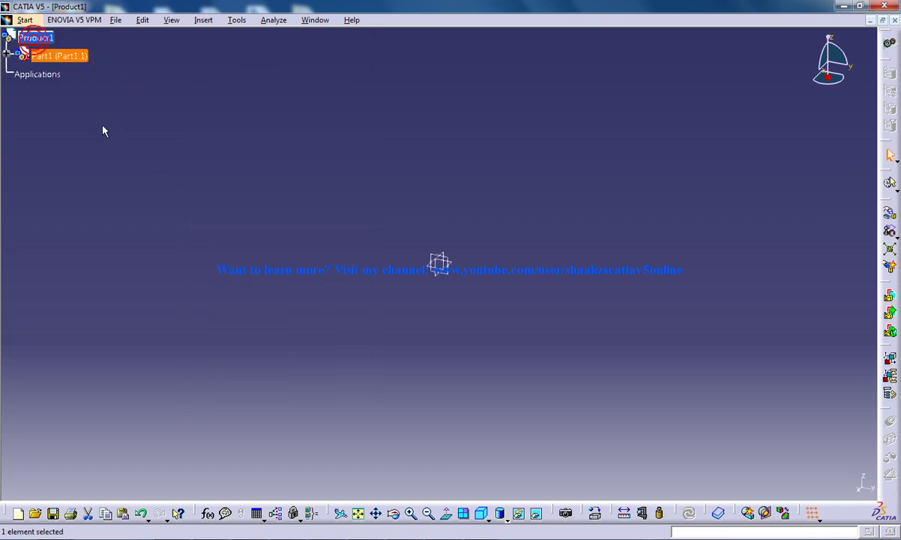
left_click(60, 55)
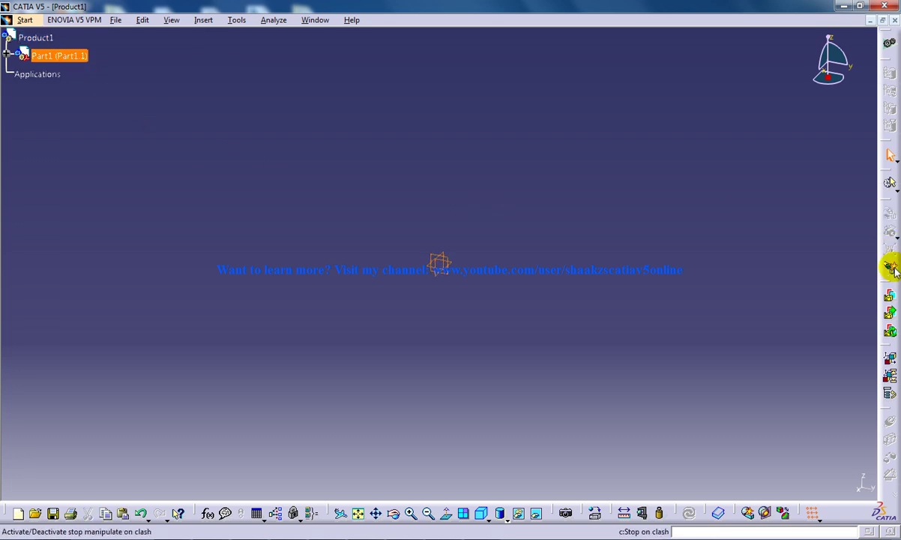
Step: Activate Part1 for editing, then close the Product1 document
left_click(7, 53)
double_click(53, 74)
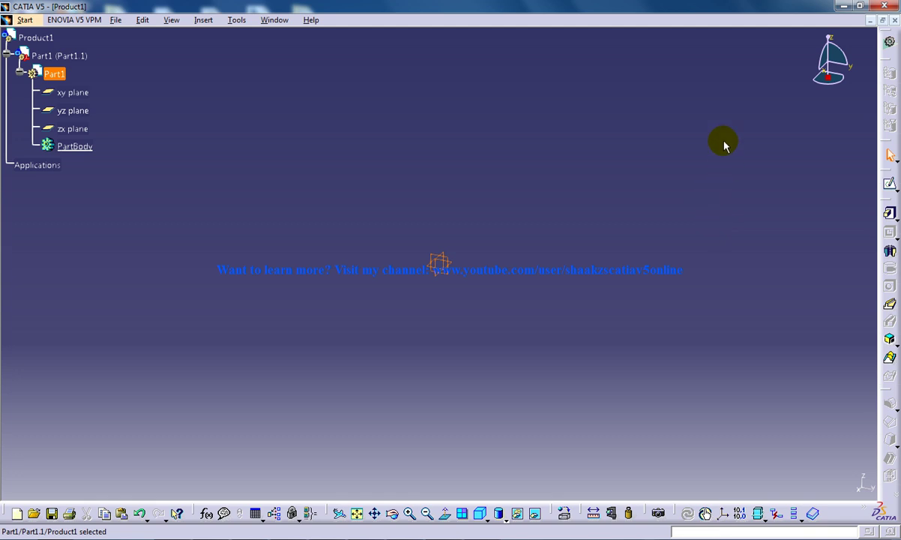
left_click(894, 20)
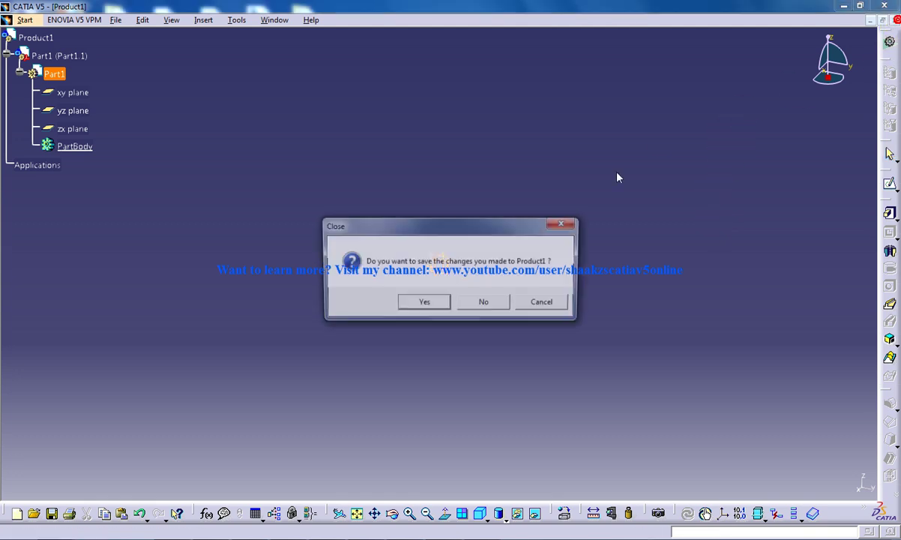
Step: Discard Product1's changes and create a new Part1 in Part Design
left_click(489, 305)
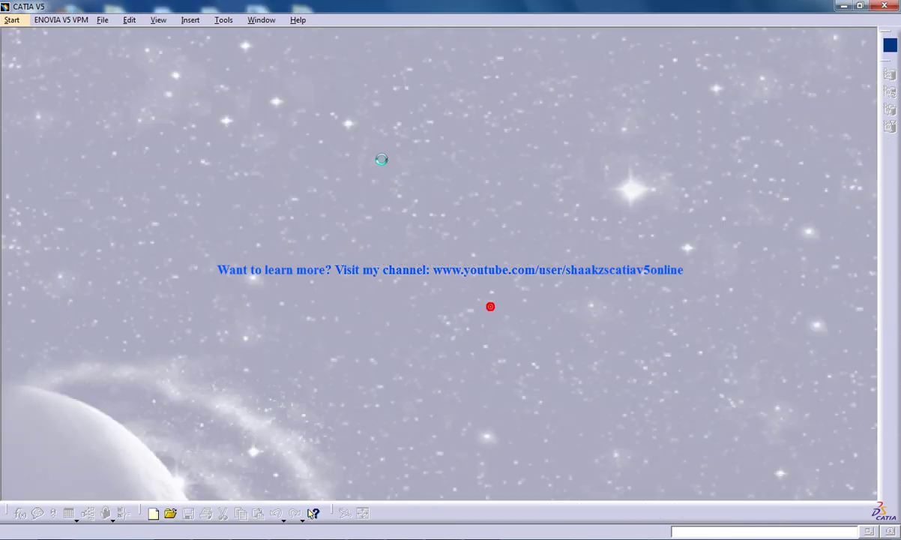
left_click(14, 21)
mouse_move(117, 49)
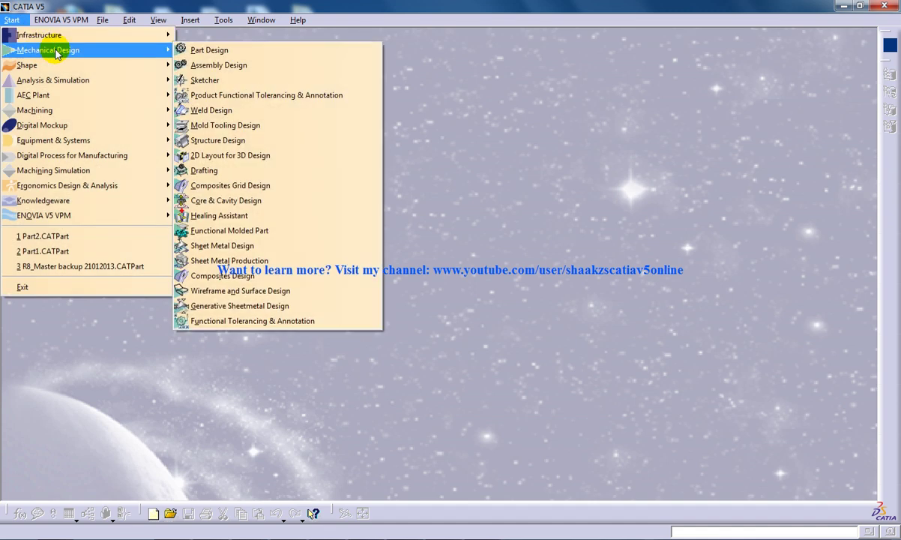
left_click(208, 50)
left_click(424, 256)
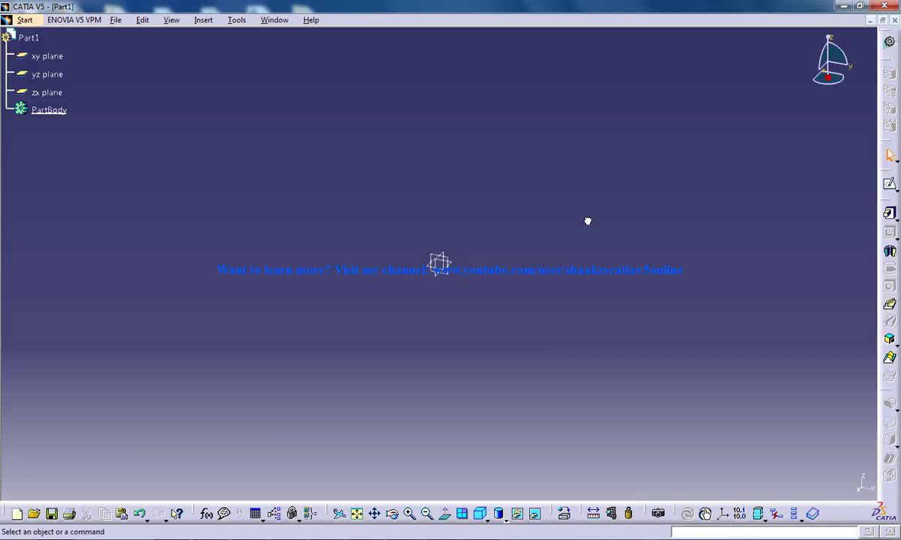
Step: Sketch a centred rectangle and a circle at the origin on the xy plane
left_click(888, 191)
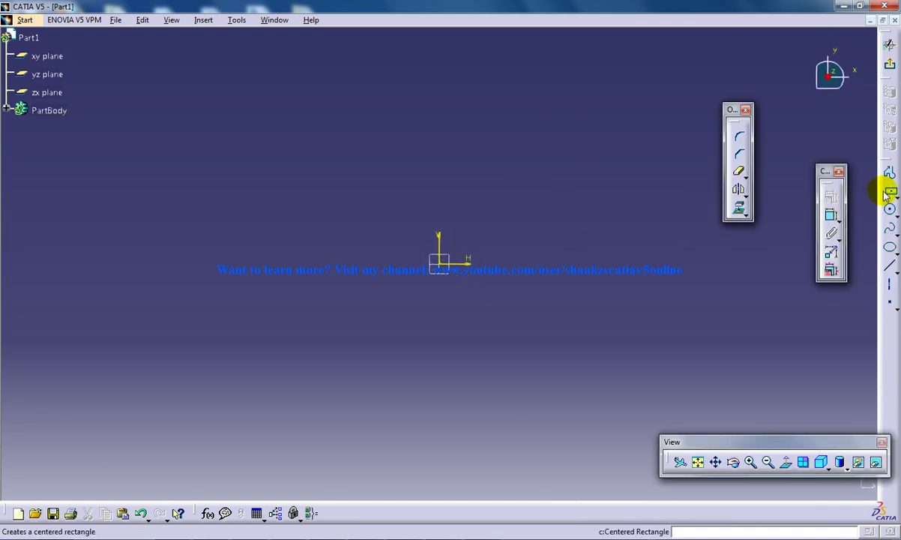
left_click(886, 191)
left_click(439, 260)
left_click(525, 126)
left_click(890, 210)
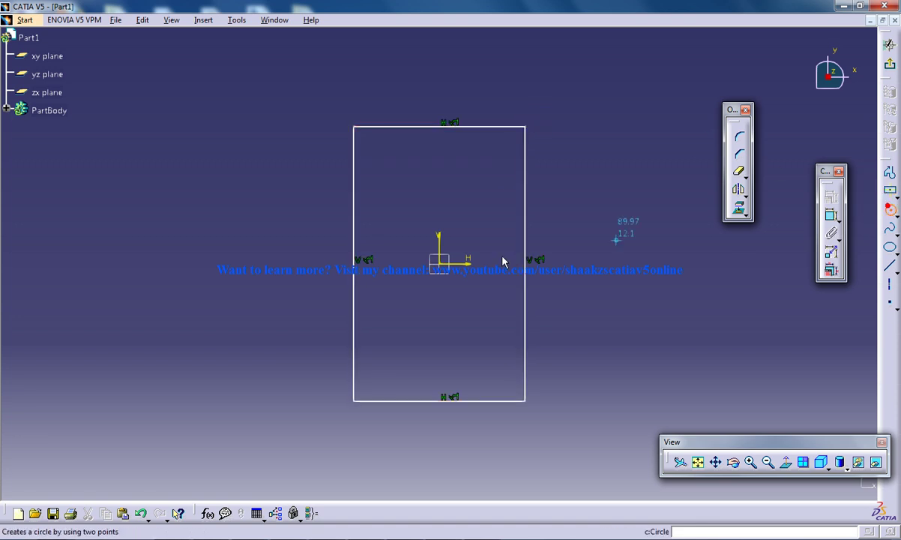
left_click(439, 262)
left_click(464, 207)
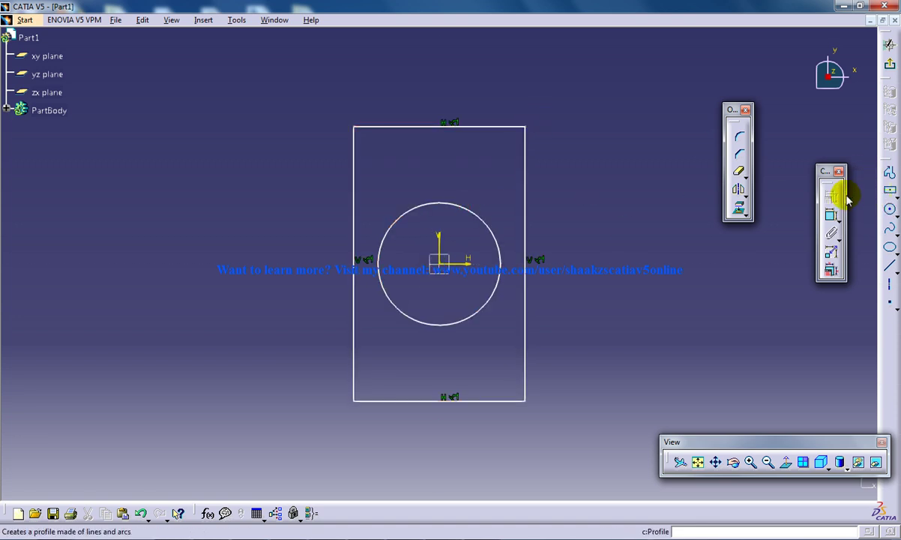
Step: Dimension the rectangle 50 wide and 100 mm tall, and the circle 25 mm diameter
left_click(831, 215)
left_click(474, 127)
double_click(468, 100)
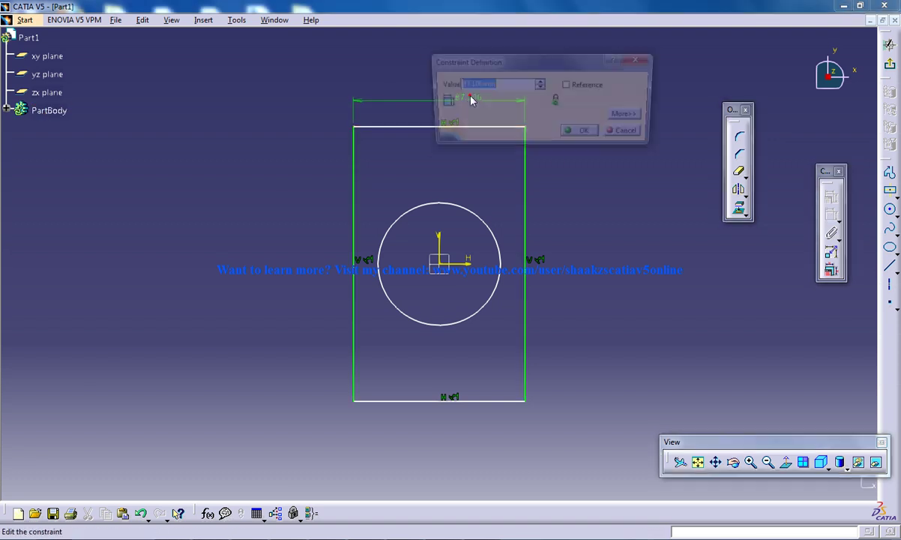
type("50")
key("Return")
left_click(398, 188)
left_click(356, 192)
double_click(360, 192)
type("100mm")
key("Return")
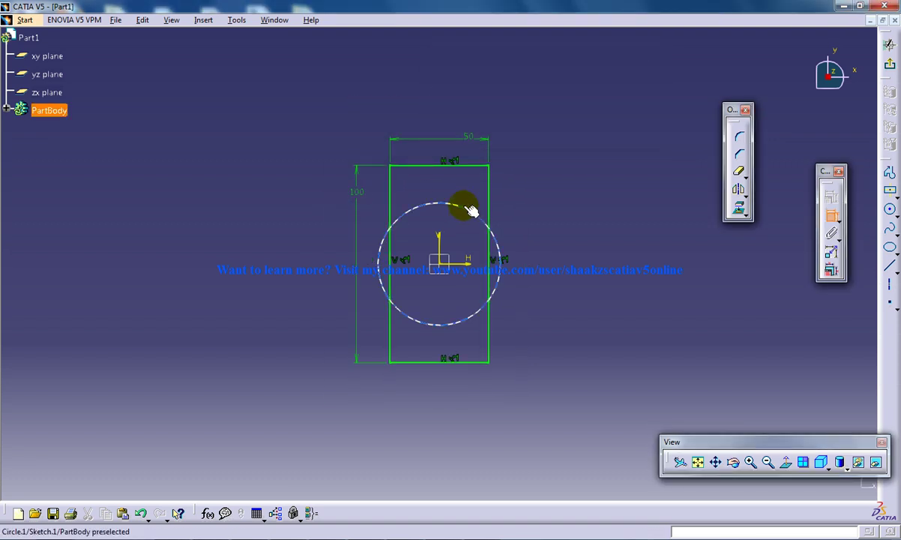
left_click(463, 202)
double_click(523, 195)
type("25mm")
key("Return")
Step: Pad Sketch.1 by 20 mm into a block with a through-hole
left_click(890, 45)
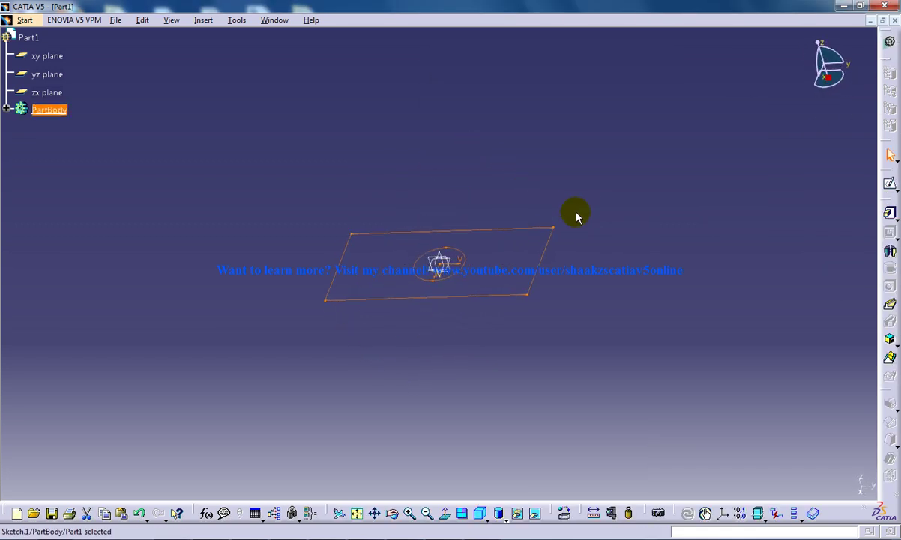
left_click(602, 209)
left_click(890, 214)
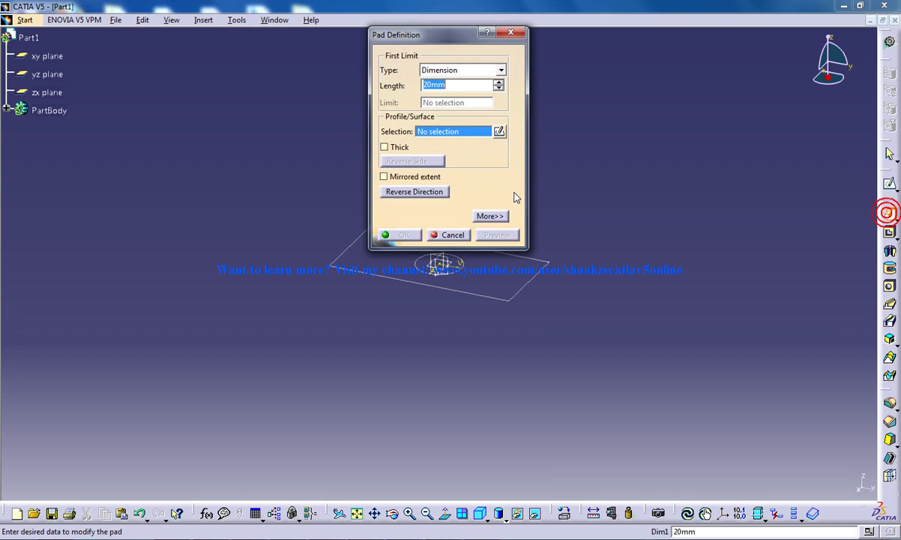
left_click(421, 283)
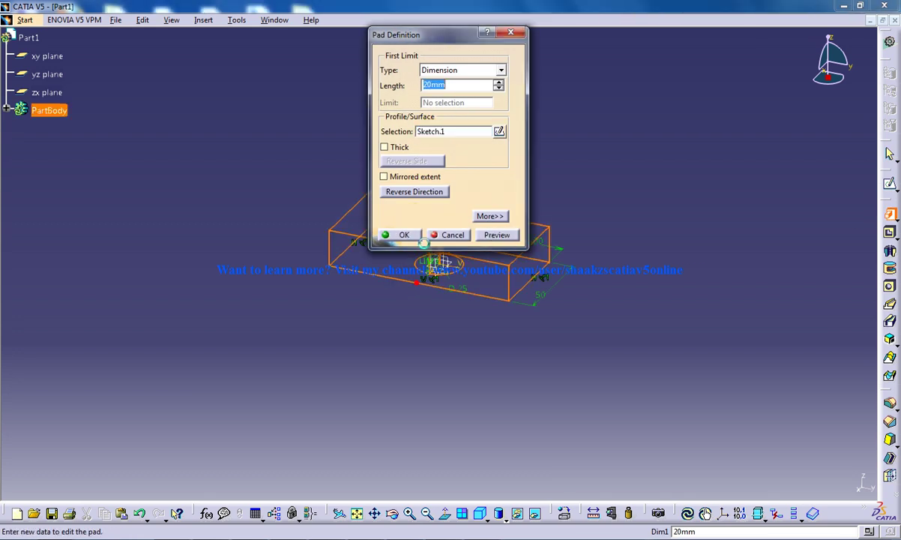
left_click(404, 235)
middle_click_drag(312, 151, 310, 195)
Step: Save the part into a new Bottom Up Assembly folder on My Passport (H:)
left_click(116, 19)
left_click(151, 98)
left_click(308, 284)
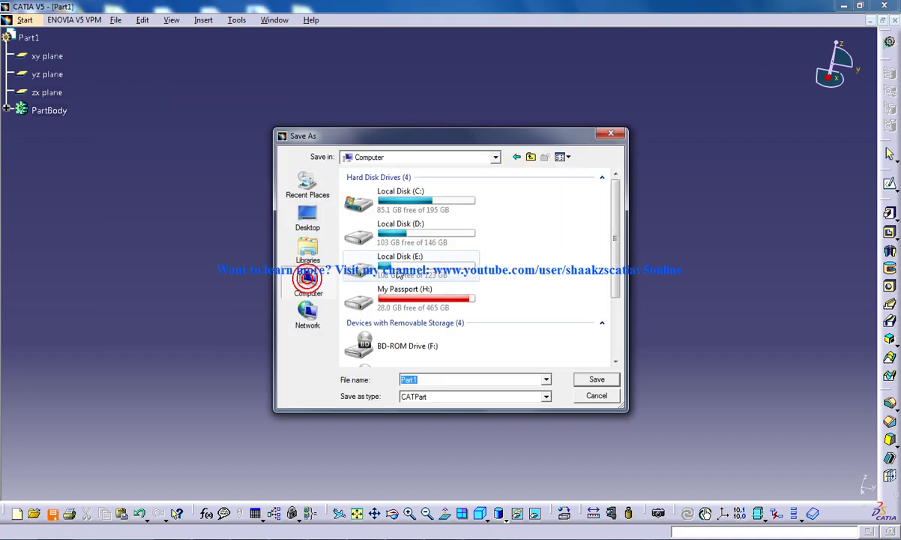
left_click(422, 302)
double_click(422, 302)
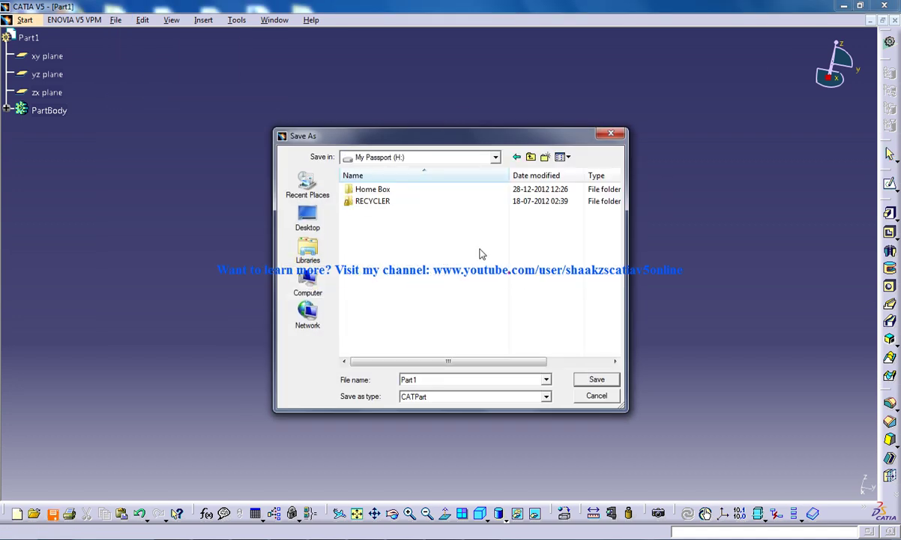
left_click(545, 157)
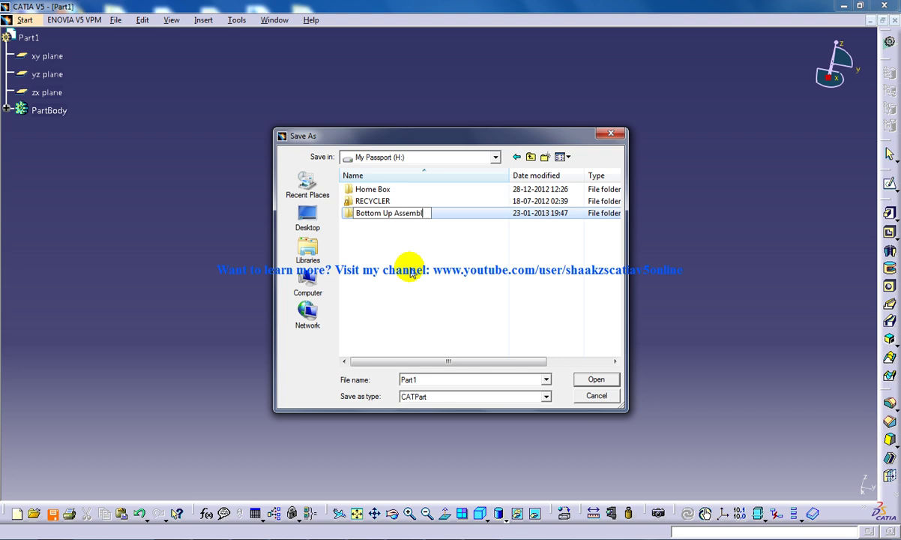
key("Return")
double_click(417, 213)
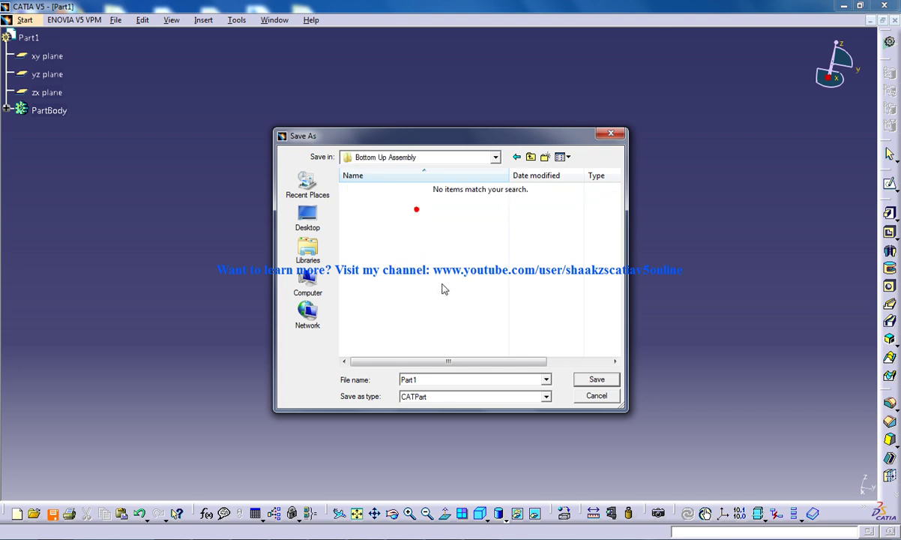
Step: Save Part1 in the folder, close it, and start a new Part Design part
left_click(597, 379)
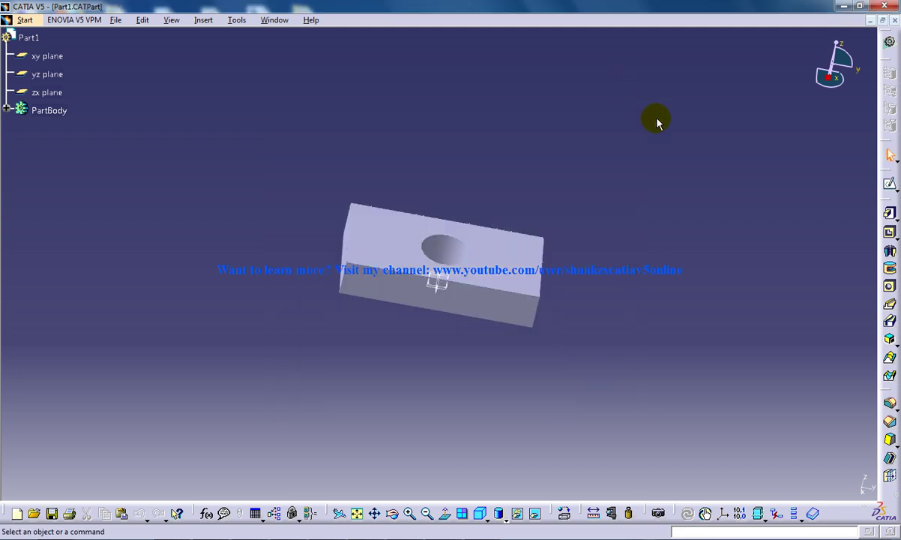
left_click(894, 20)
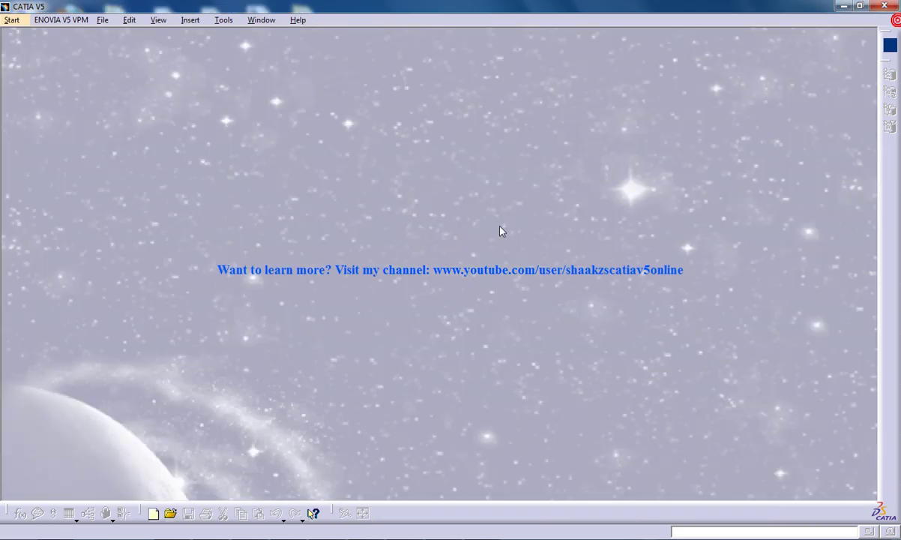
left_click(14, 20)
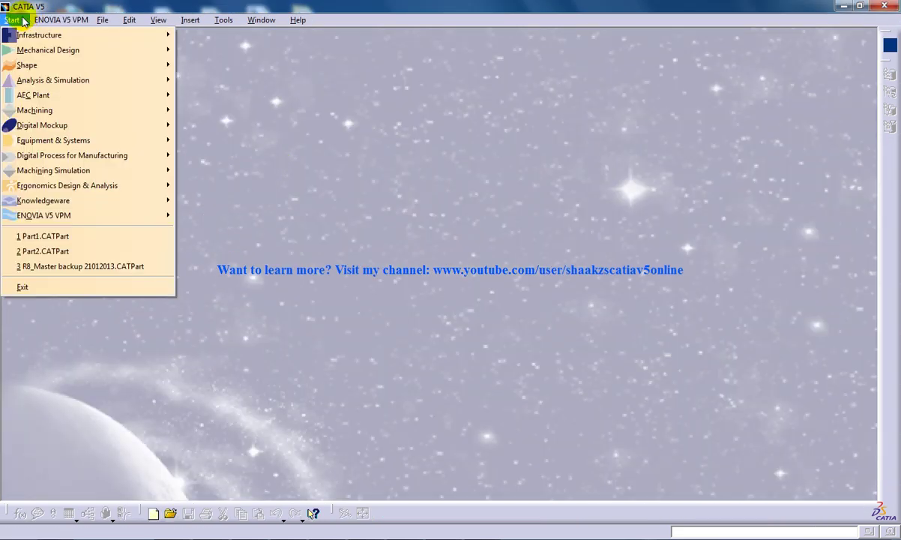
left_click(21, 17)
left_click(39, 49)
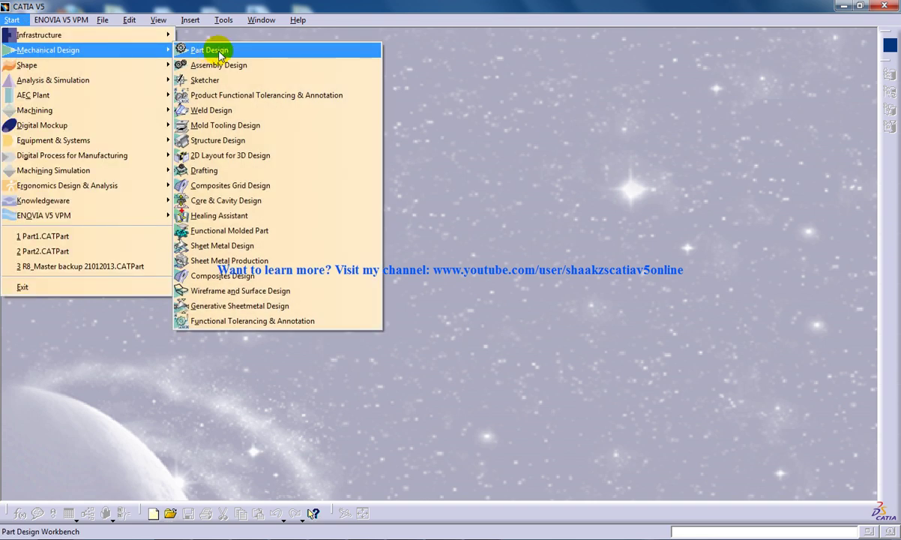
left_click(220, 50)
left_click(426, 309)
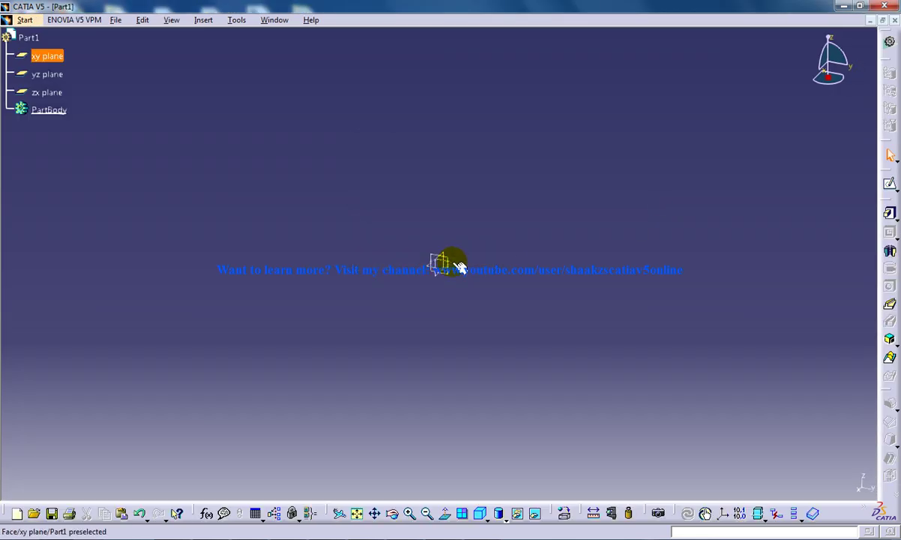
Step: Sketch a centred rectangle at the origin on the xy plane
left_click(891, 188)
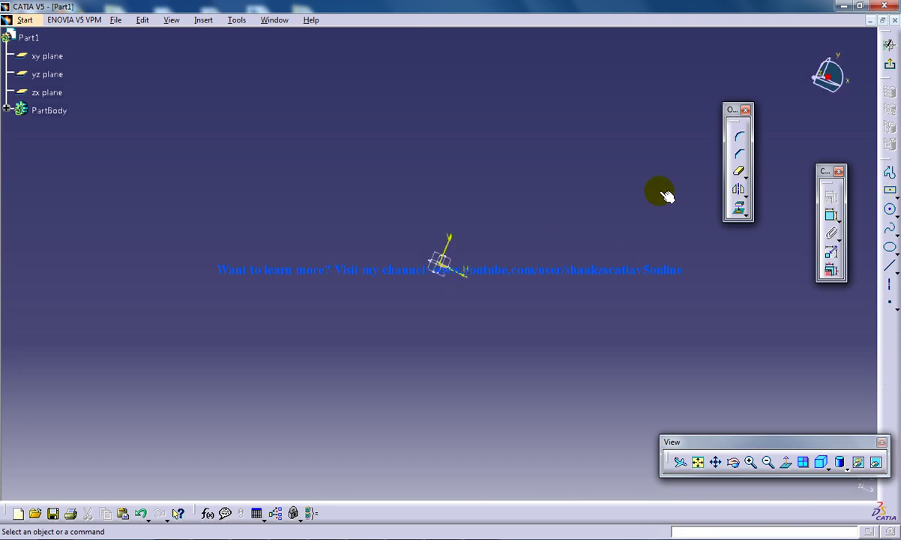
left_click(892, 191)
left_click(893, 192)
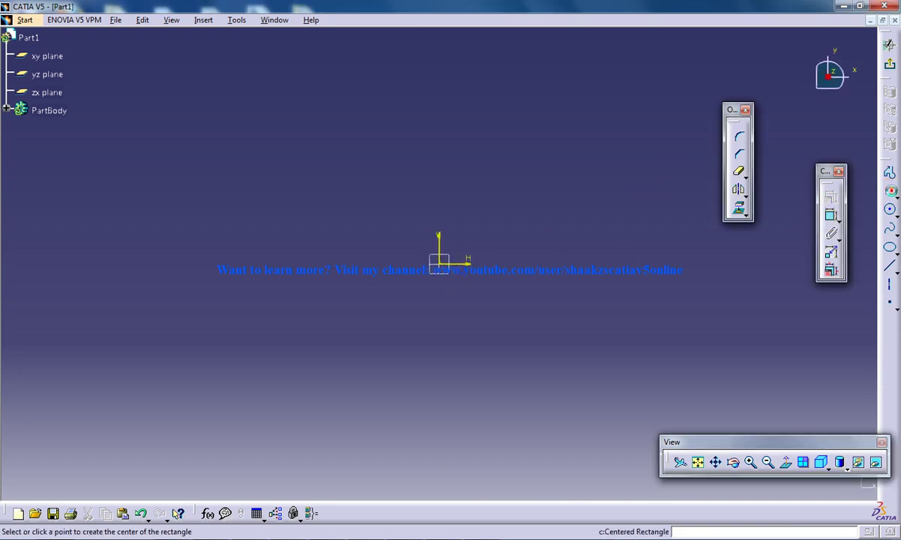
left_click(439, 263)
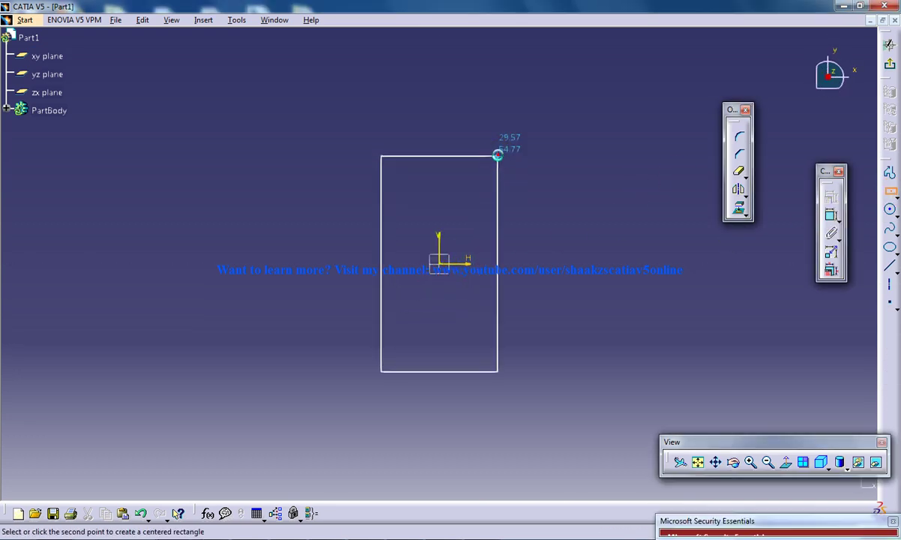
left_click(497, 155)
Step: Dimension the rectangle to 50 mm wide and 100 mm tall
left_click(831, 214)
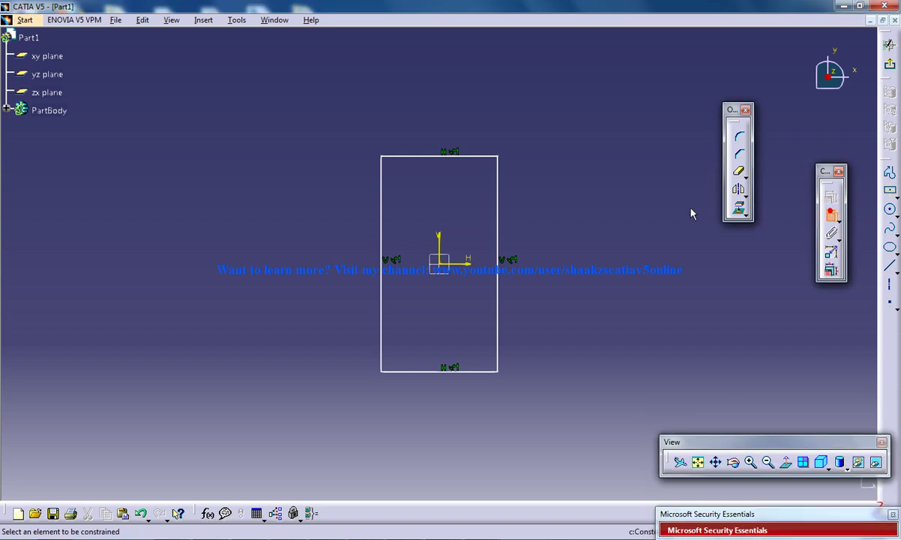
left_click(443, 157)
left_click(442, 124)
double_click(442, 124)
type("5")
key("Return")
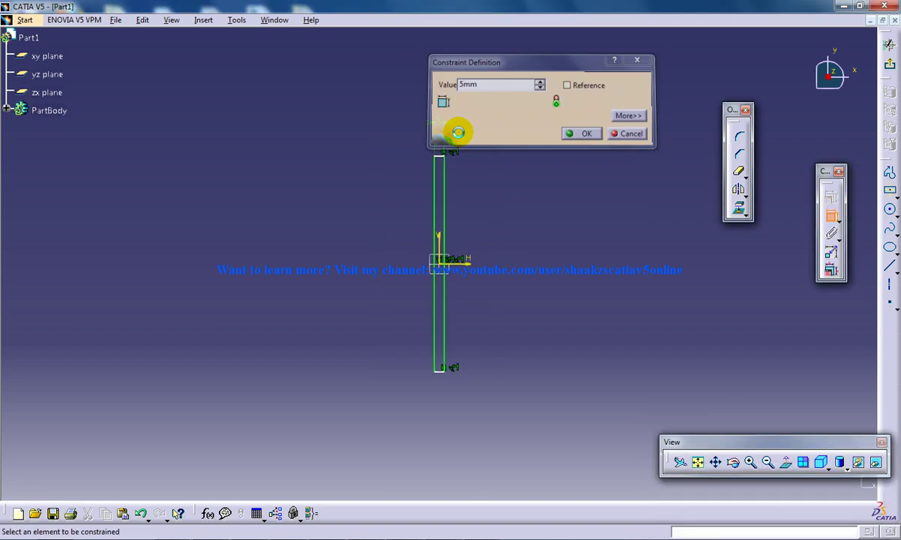
double_click(439, 124)
type("85")
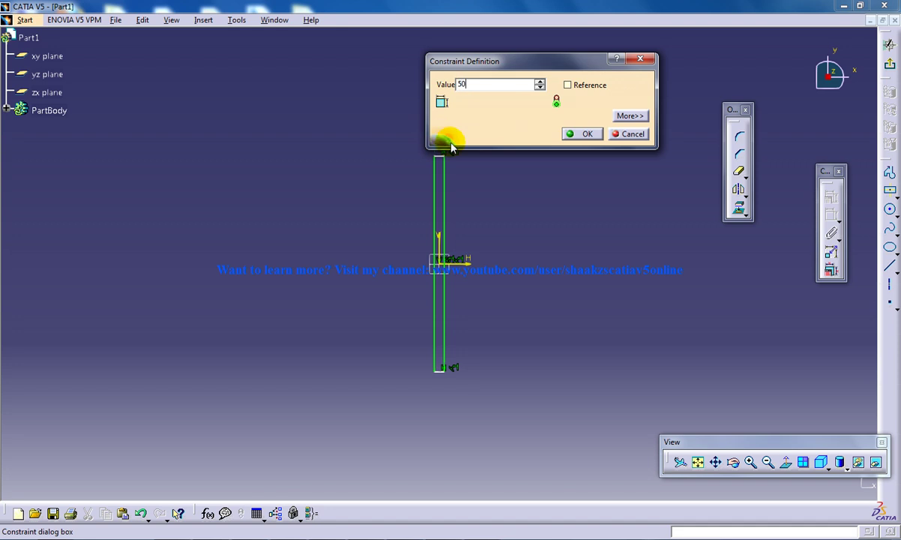
type("50")
key("Return")
double_click(370, 207)
key("Return")
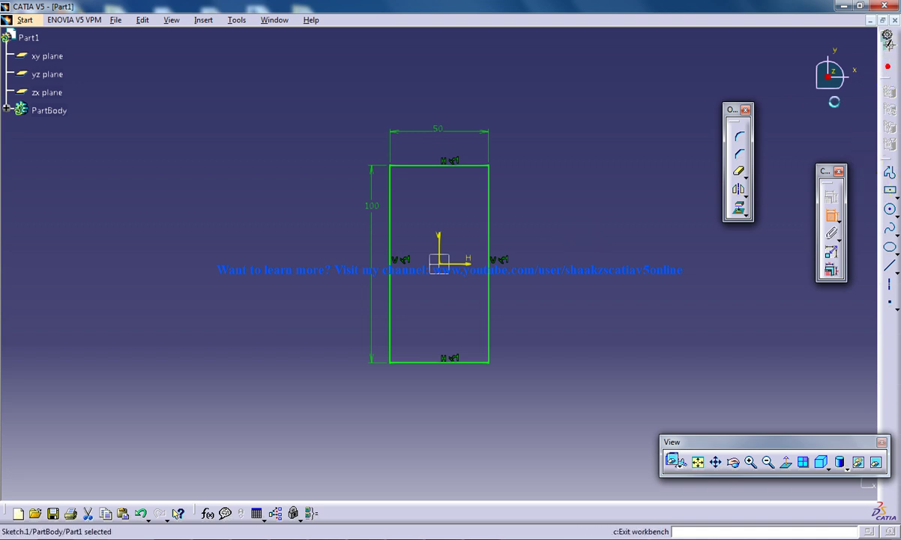
Step: Pad the rectangle 20 mm into the base block
left_click(890, 72)
left_click(890, 213)
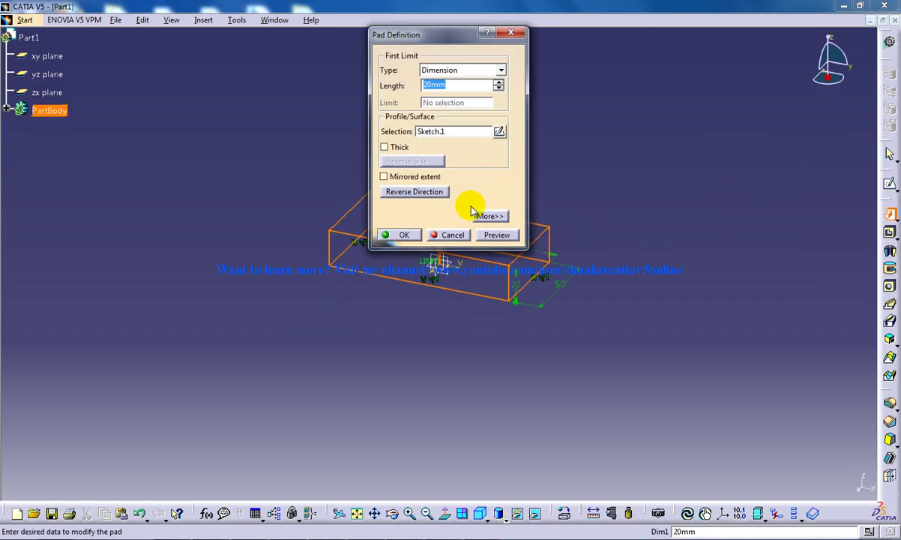
left_click(407, 234)
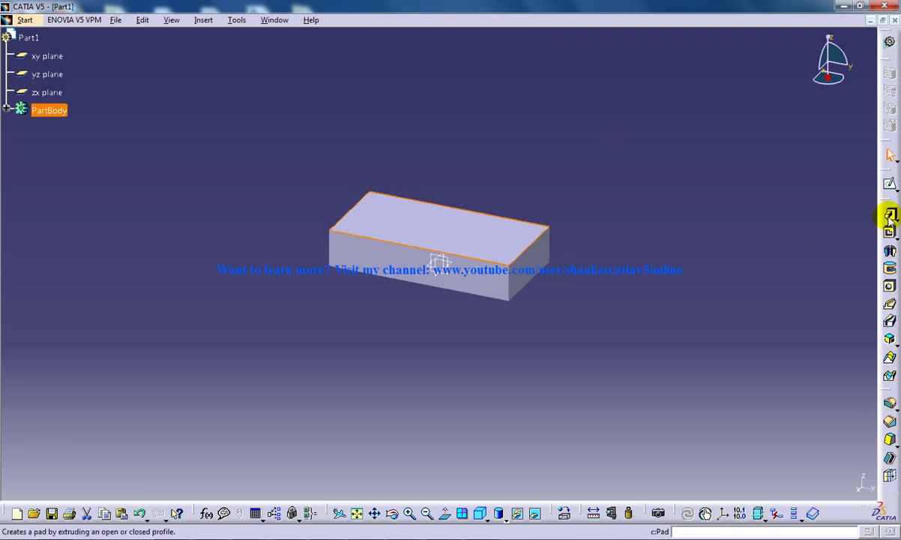
Step: Sketch a 25 mm diameter circle on the block's top face
left_click(890, 185)
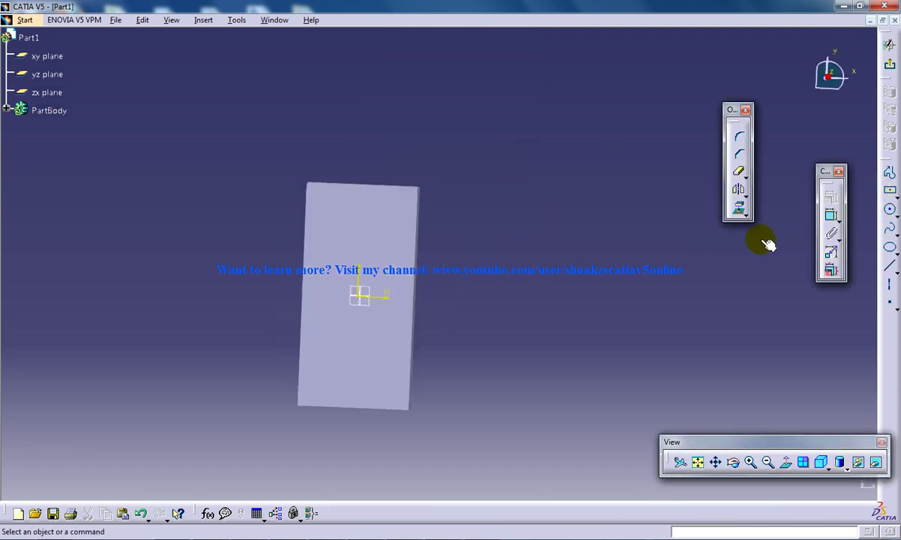
left_click(889, 210)
left_click(356, 299)
left_click(385, 275)
left_click(832, 215)
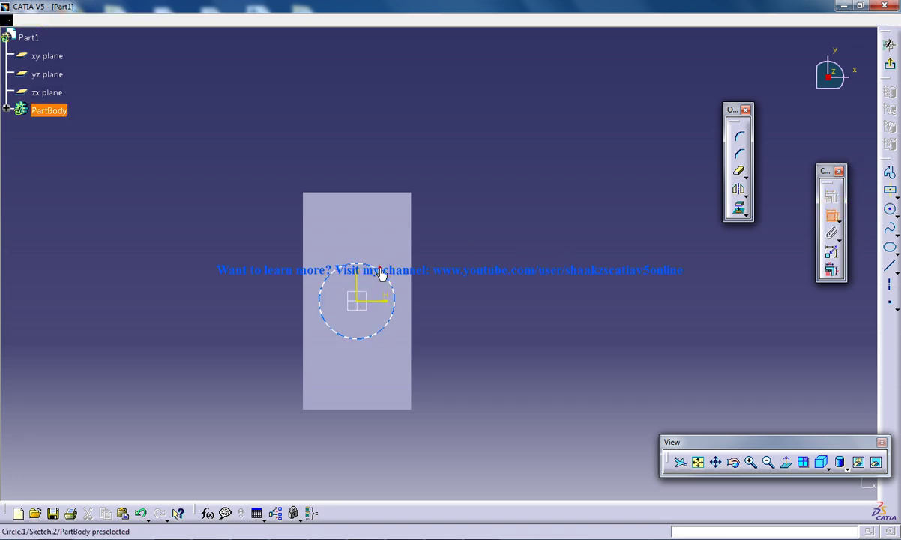
left_click(383, 328)
double_click(471, 245)
type("25")
key("Return")
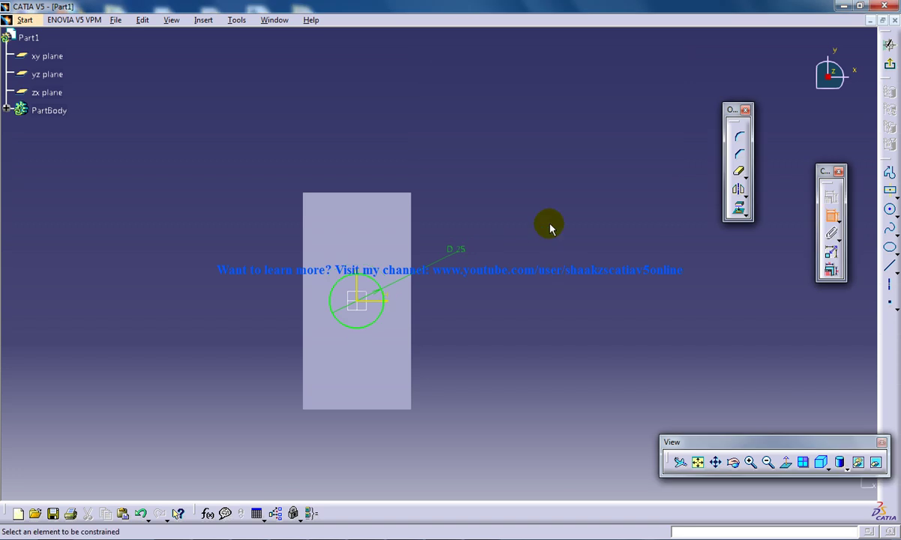
Step: Pad the circle 20 mm into a cylindrical peg
left_click(890, 64)
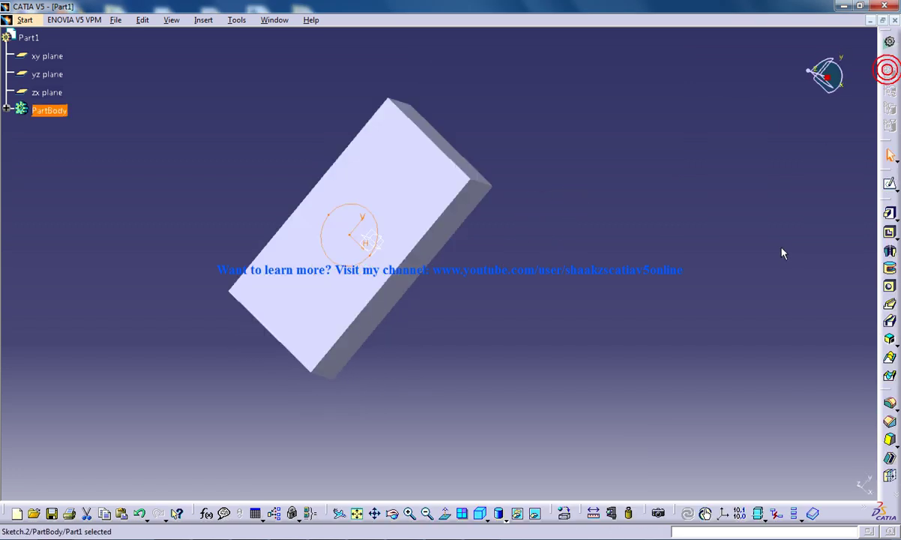
left_click(892, 219)
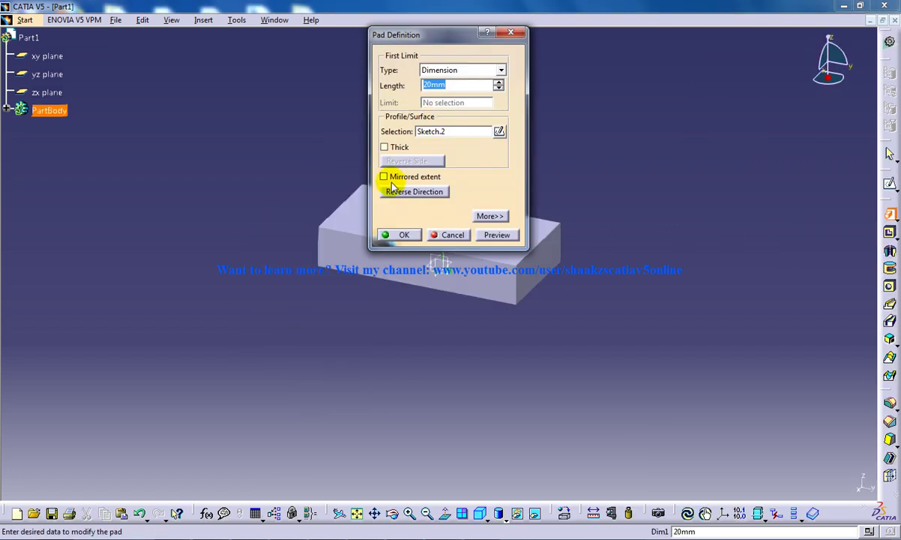
left_click(479, 174)
middle_click_drag(589, 135, 296, 219)
Step: Save the peg block as Part2 in Bottom Up Assembly and close its window
left_click(116, 20)
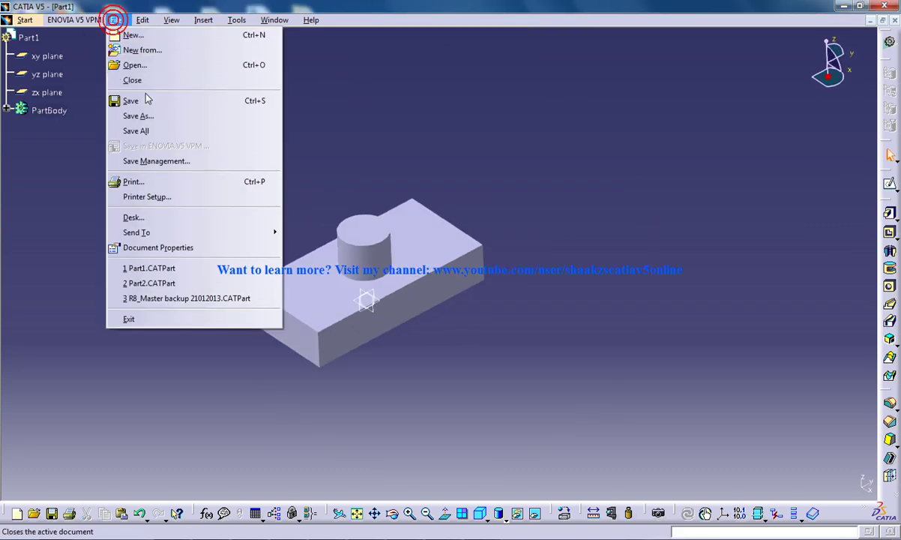
left_click(142, 97)
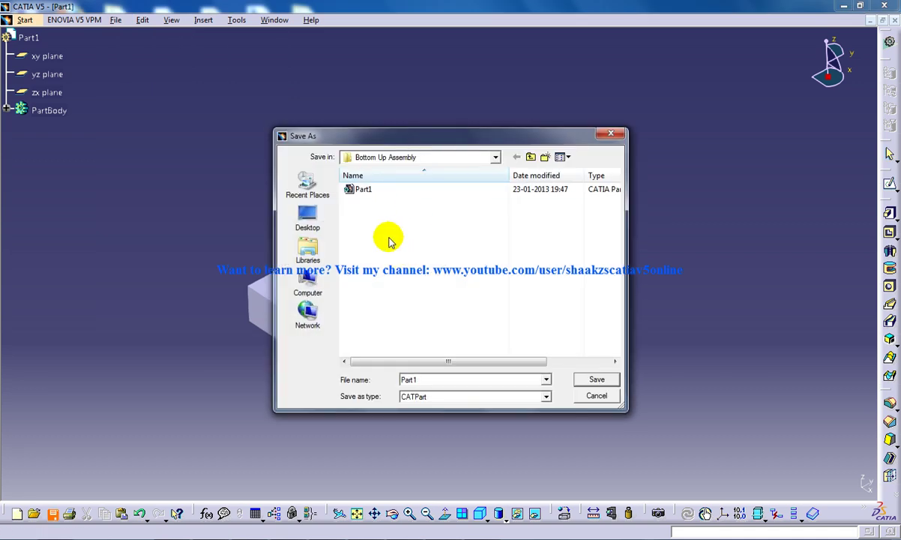
double_click(424, 380)
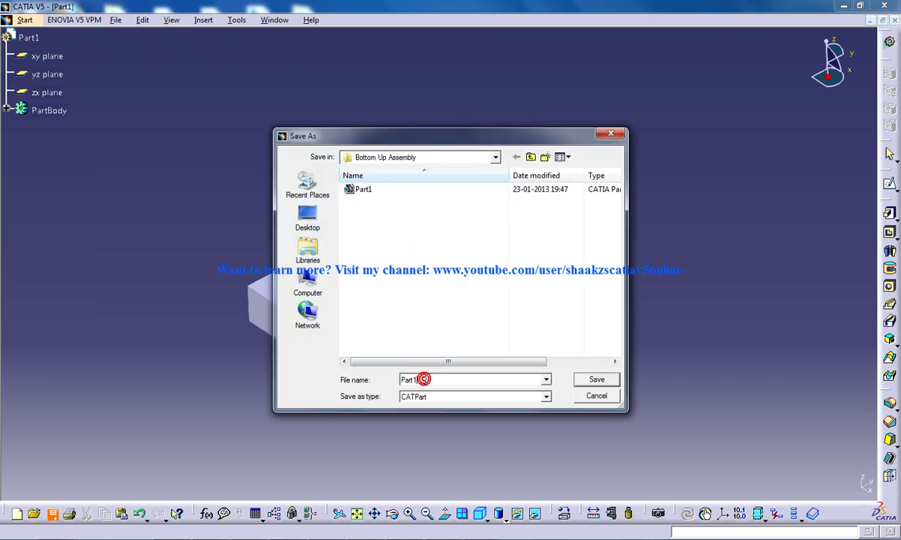
key("BackSpace")
type("2")
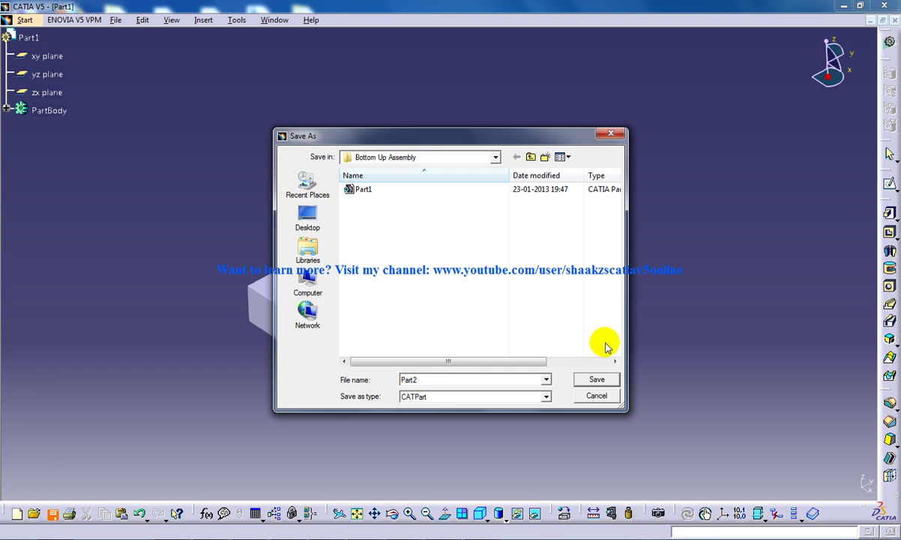
left_click(600, 380)
left_click(895, 22)
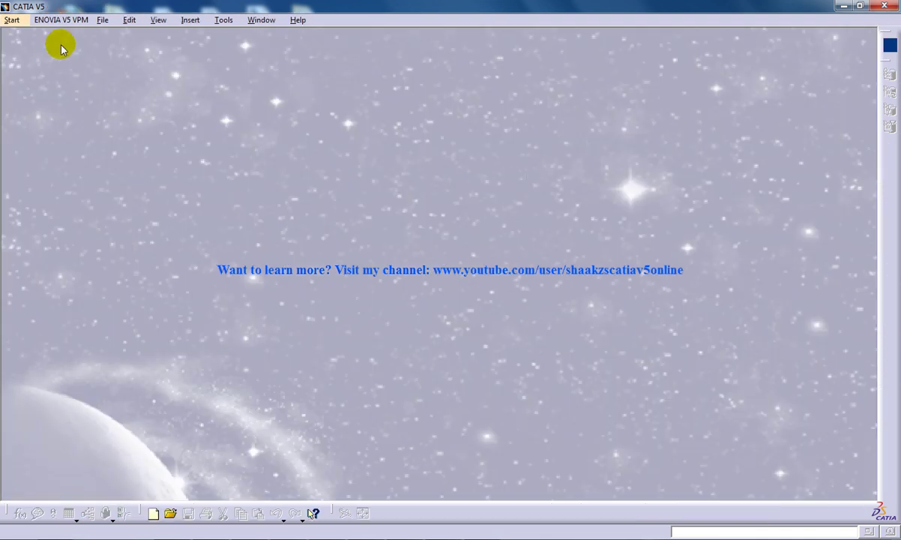
Step: Create another new Product1 assembly from the Mechanical Design workbenches
left_click(11, 20)
left_click(28, 50)
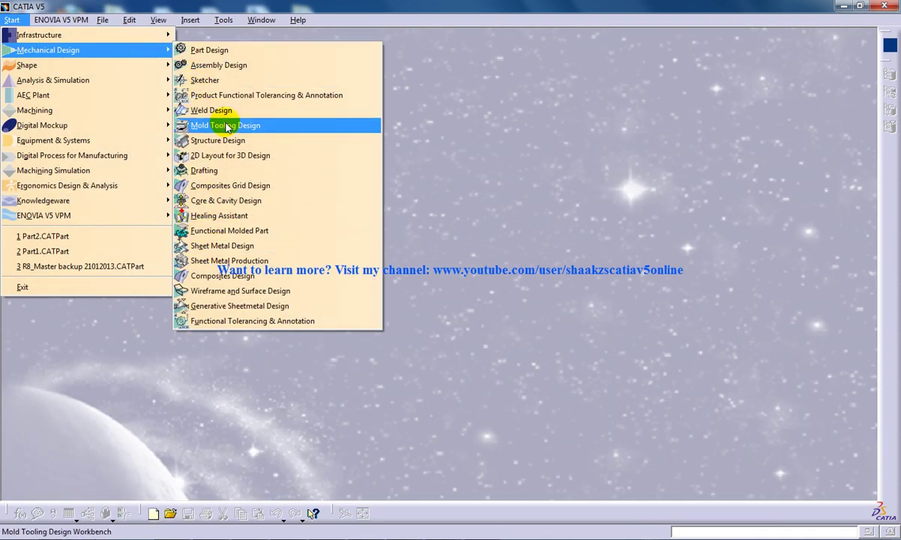
left_click(250, 66)
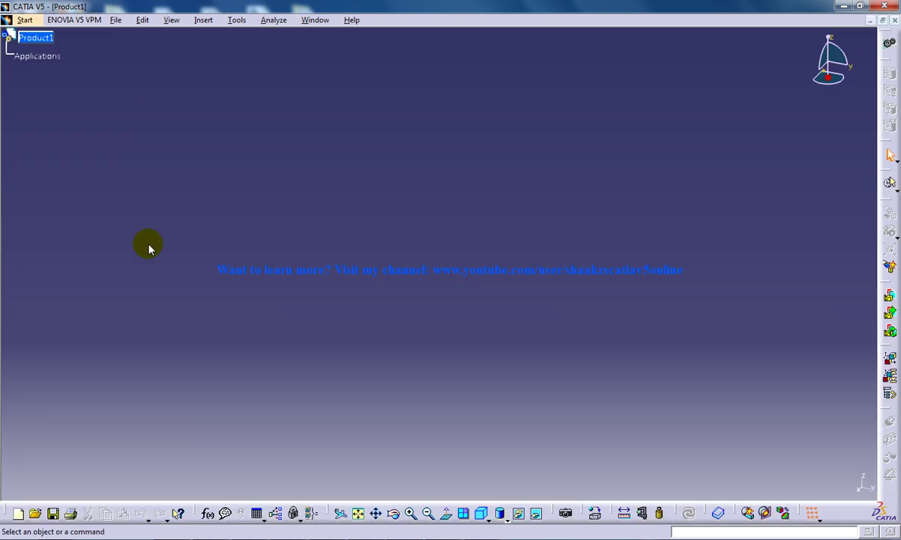
Step: Insert the holed block Part1 from Bottom Up Assembly into Product1 as an existing component
left_click(204, 21)
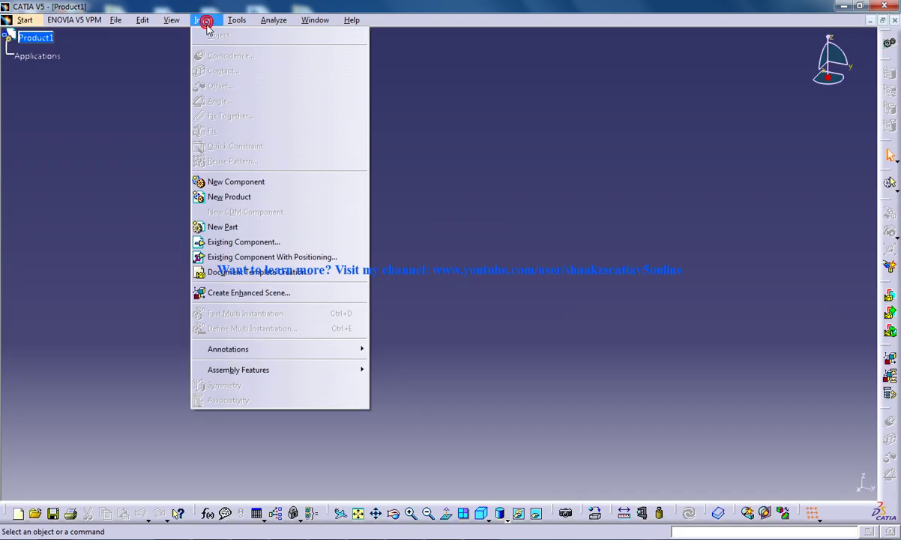
left_click(247, 243)
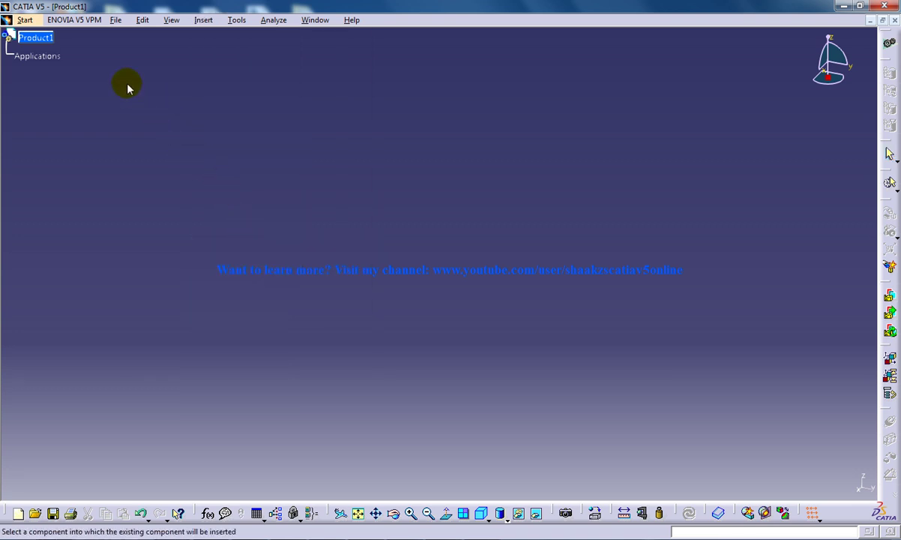
left_click(50, 41)
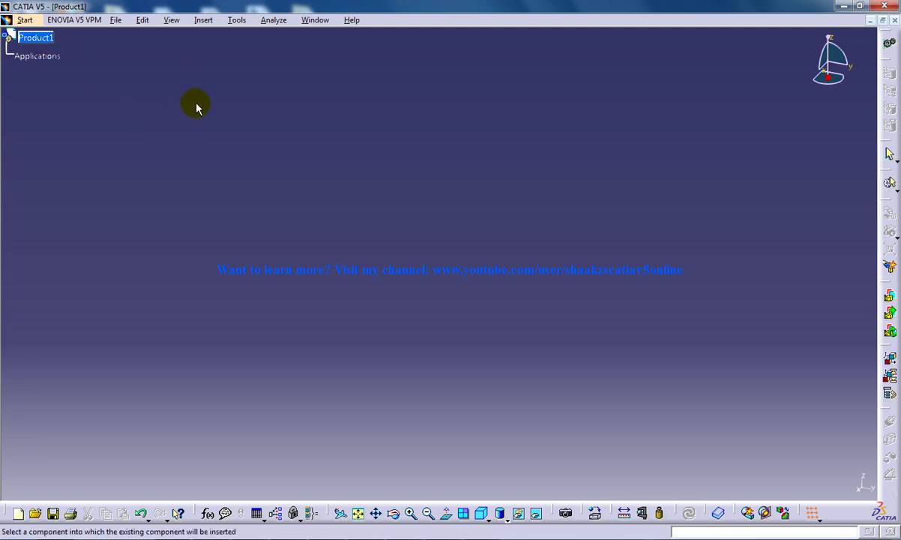
left_click(210, 20)
left_click(231, 240)
left_click(35, 37)
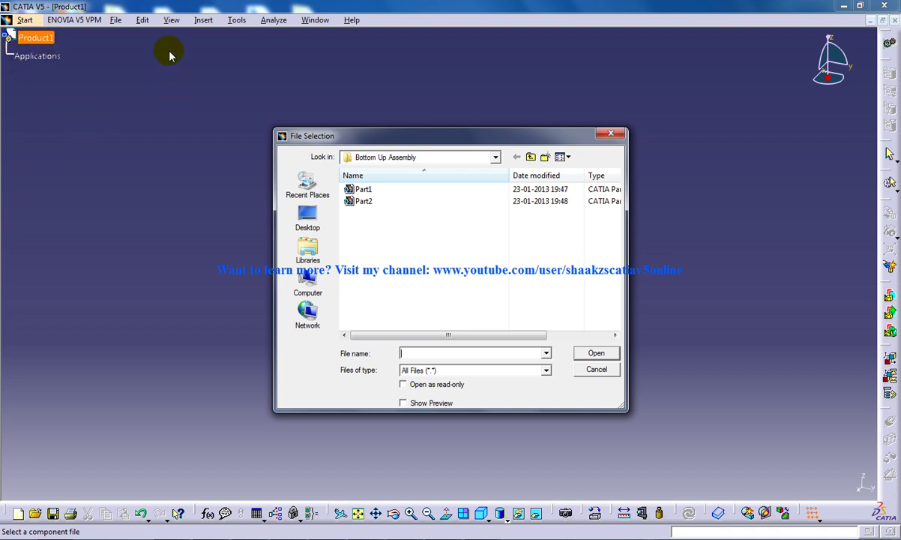
left_click(363, 189)
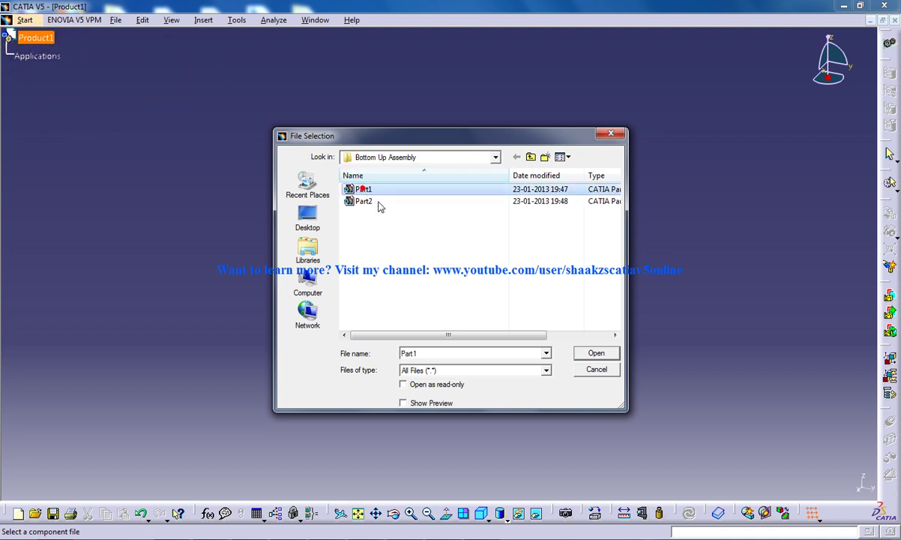
left_click(595, 353)
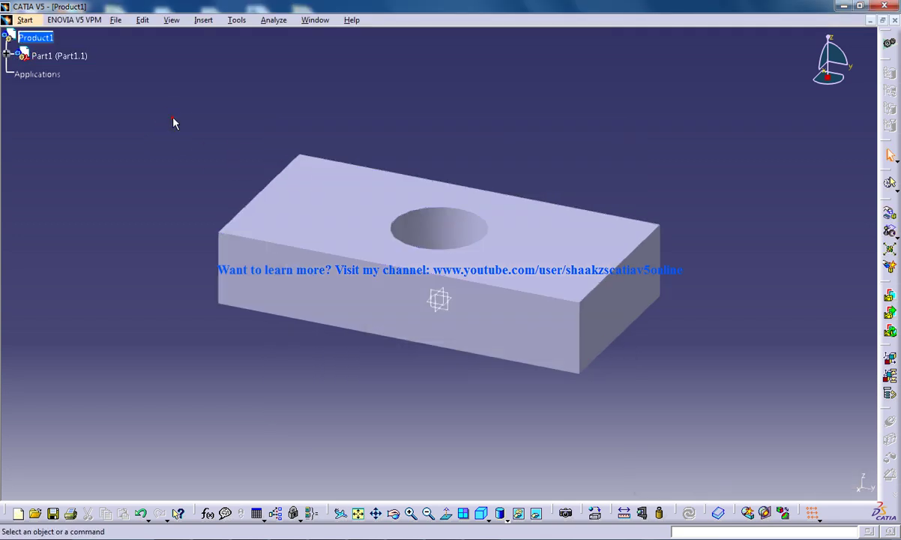
Step: Insert the saved peg block Part2 into Product1 as an existing component
middle_click_drag(397, 258, 501, 225)
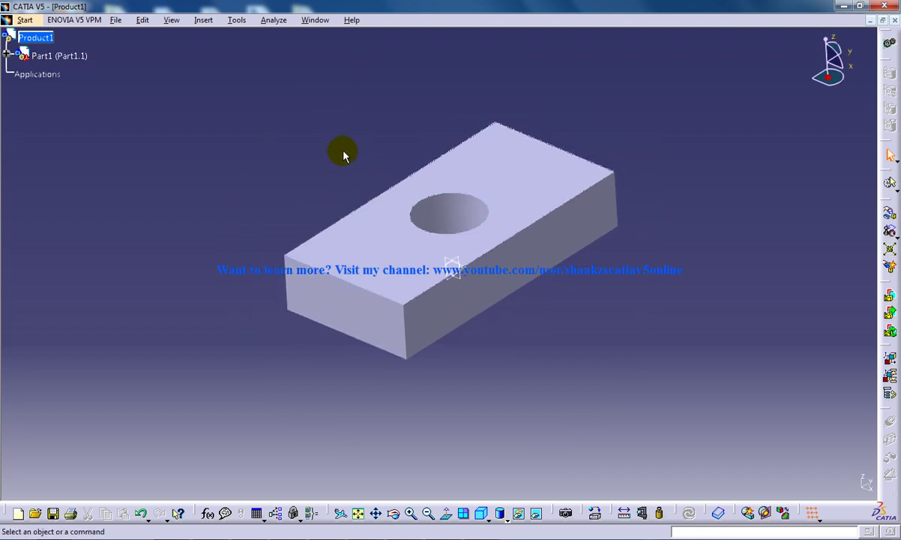
left_click(204, 21)
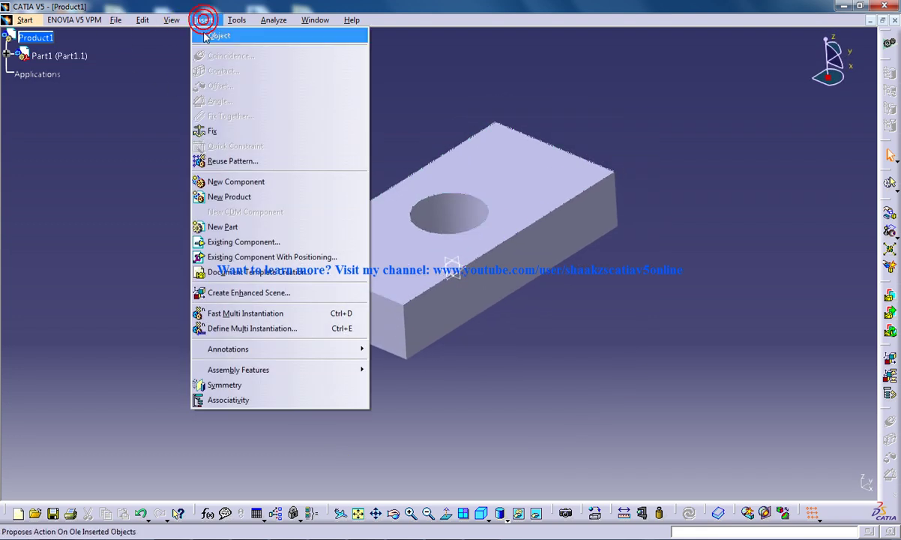
left_click(241, 232)
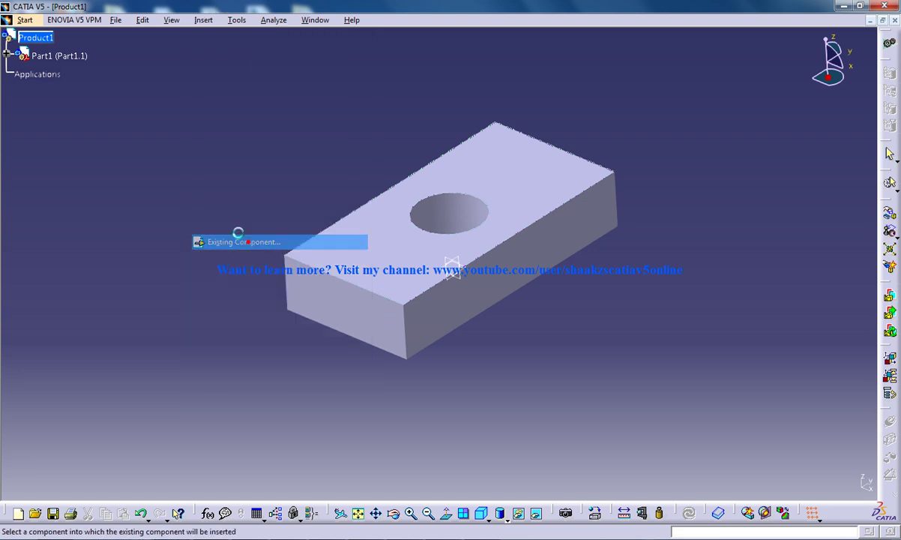
left_click(54, 43)
left_click(381, 201)
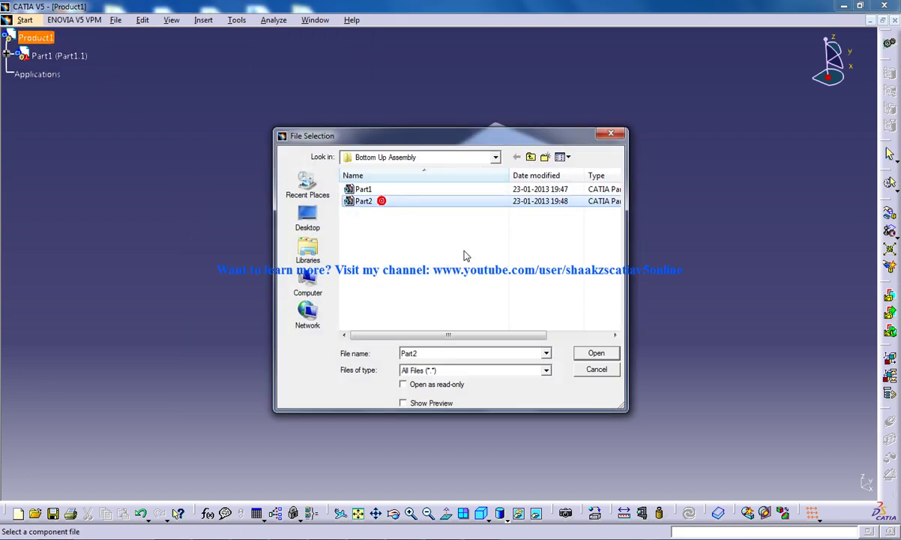
left_click(597, 354)
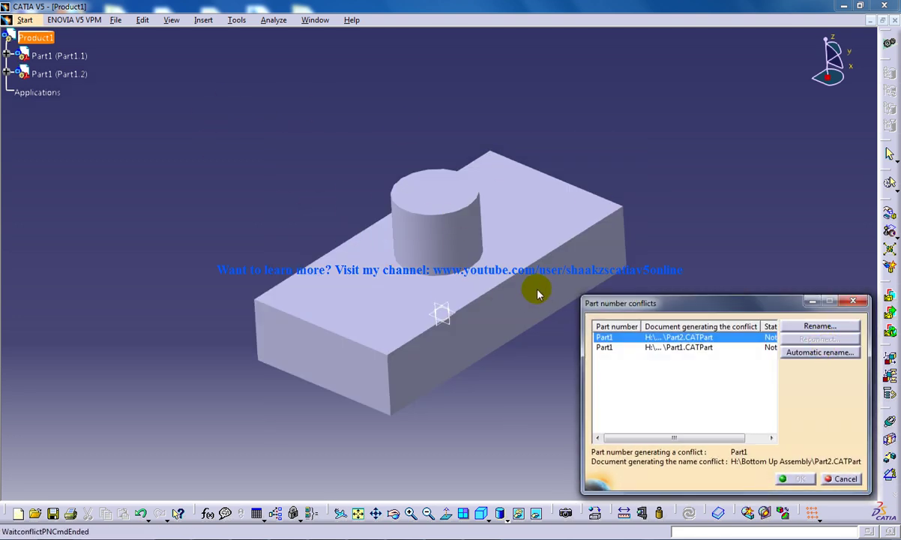
Step: Resolve the part-number conflict with Automatic rename and accept it
left_click_drag(719, 302, 628, 277)
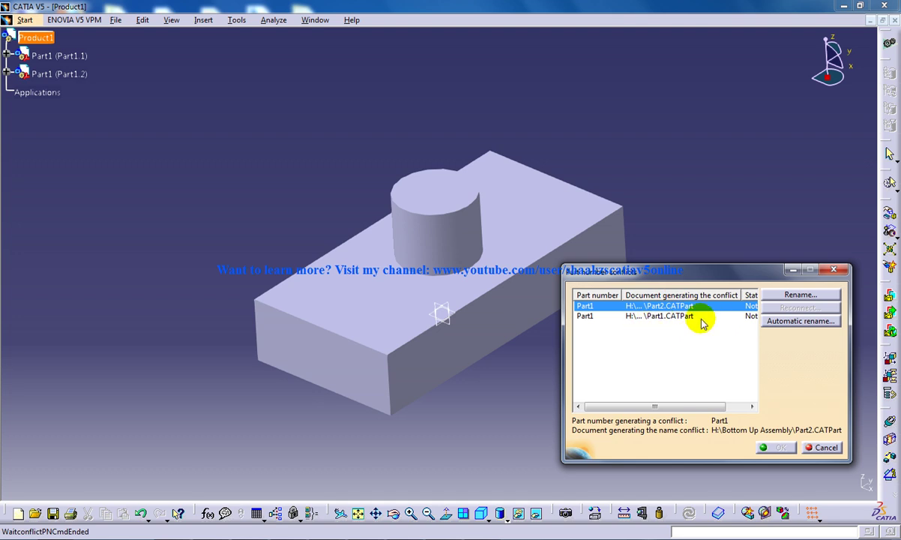
left_click(793, 325)
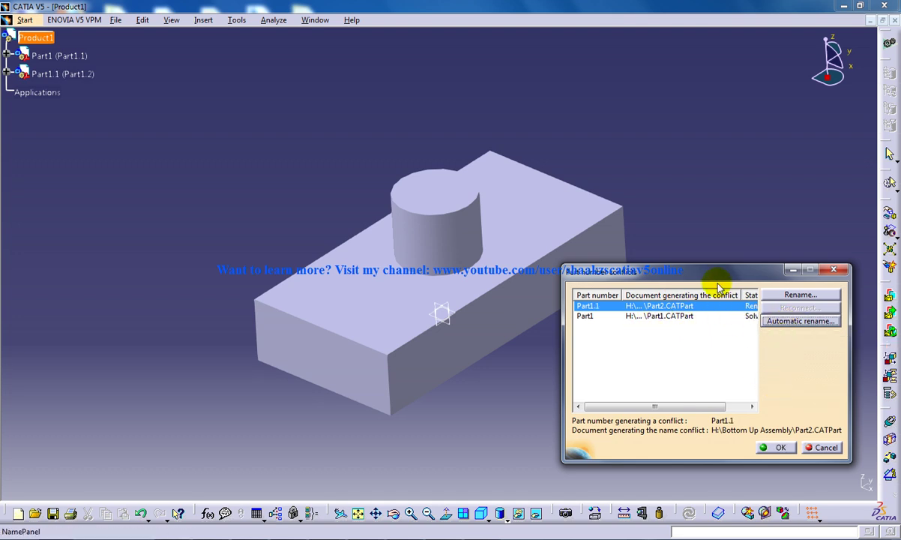
left_click_drag(713, 283, 713, 278)
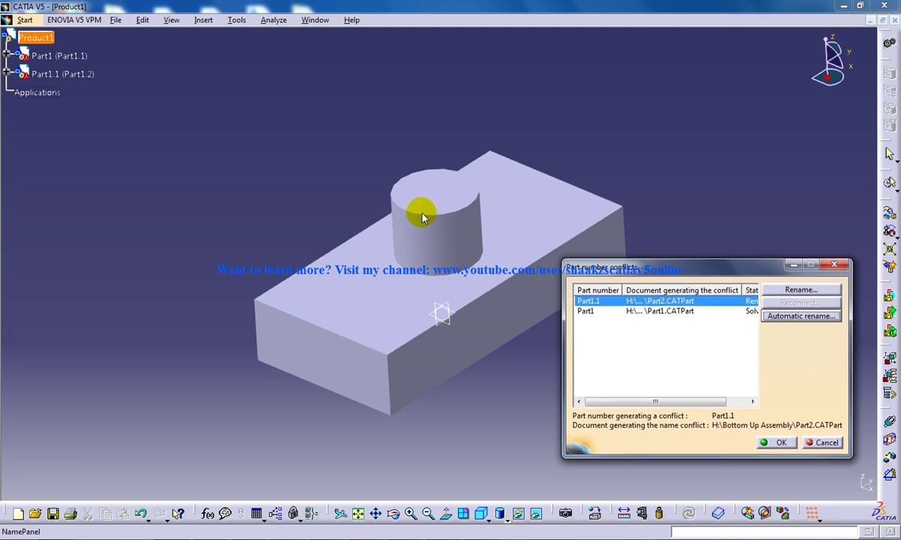
left_click(783, 442)
middle_click_drag(459, 397, 491, 292)
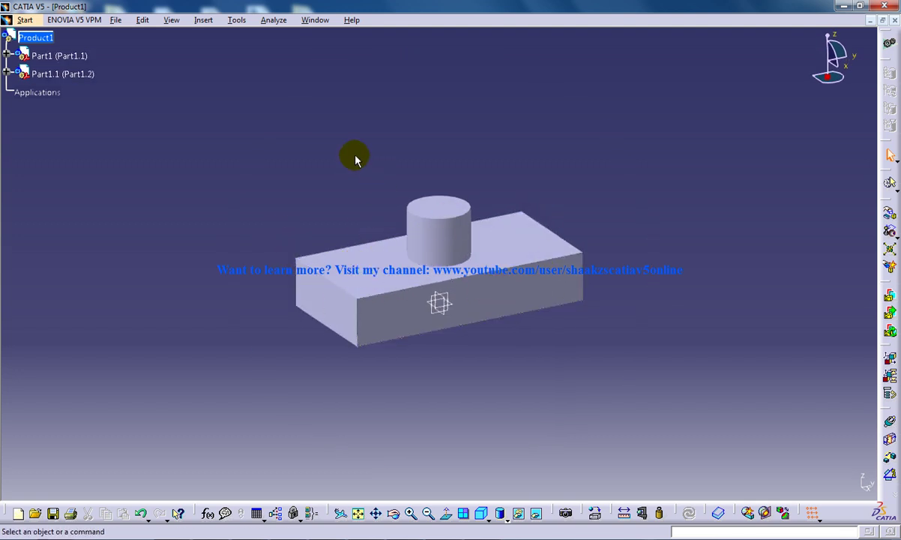
Step: Drag the peg block along Z with Manipulate until it sits above the holed block
left_click(142, 20)
mouse_move(177, 164)
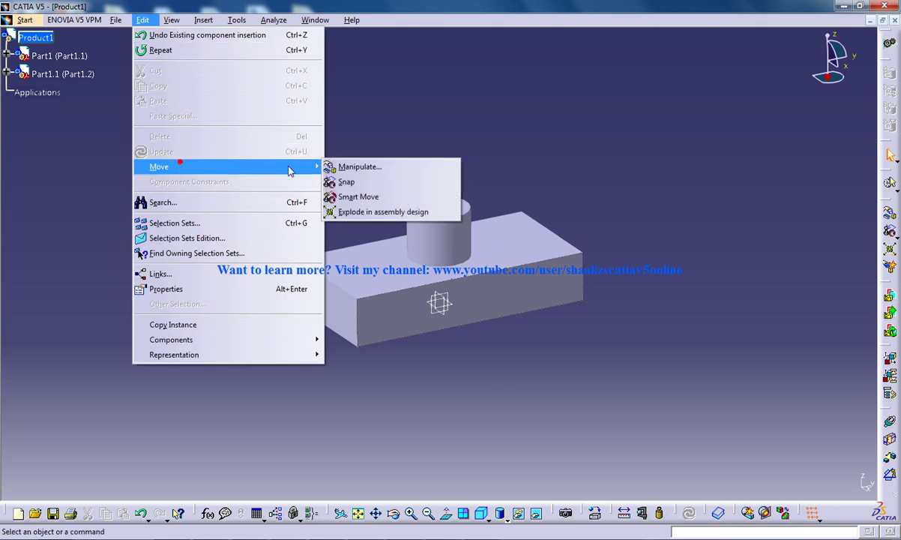
left_click(349, 171)
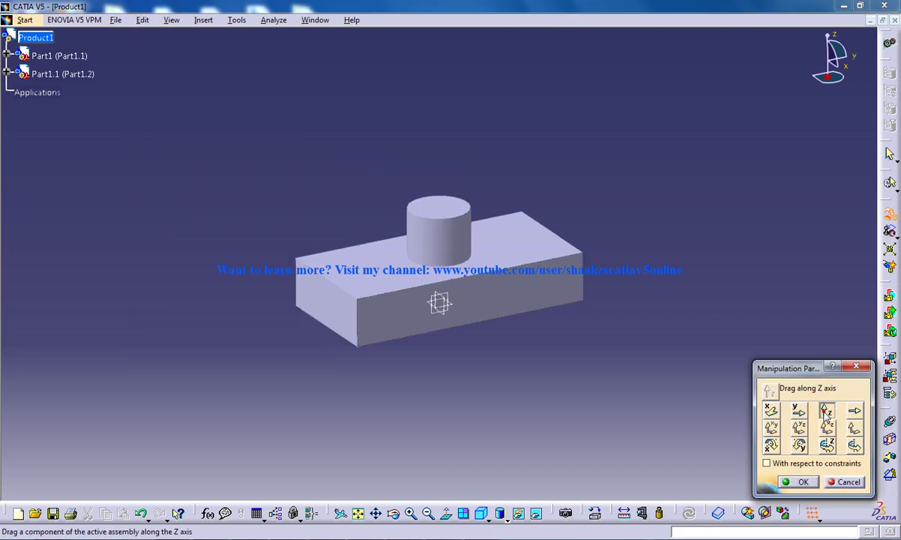
left_click_drag(456, 251, 447, 54)
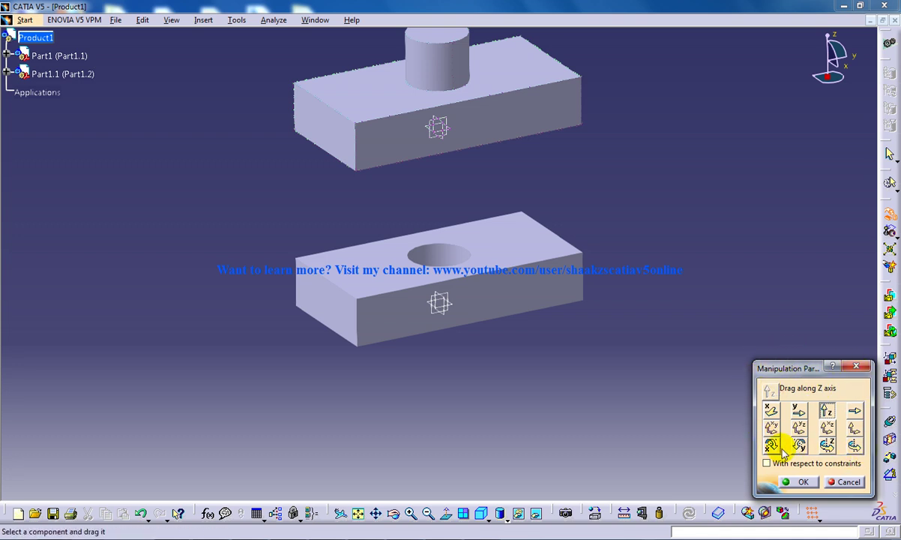
mouse_move(368, 252)
middle_mouse_down()
mouse_move(424, 291)
mouse_move(406, 237)
mouse_move(374, 265)
middle_mouse_up()
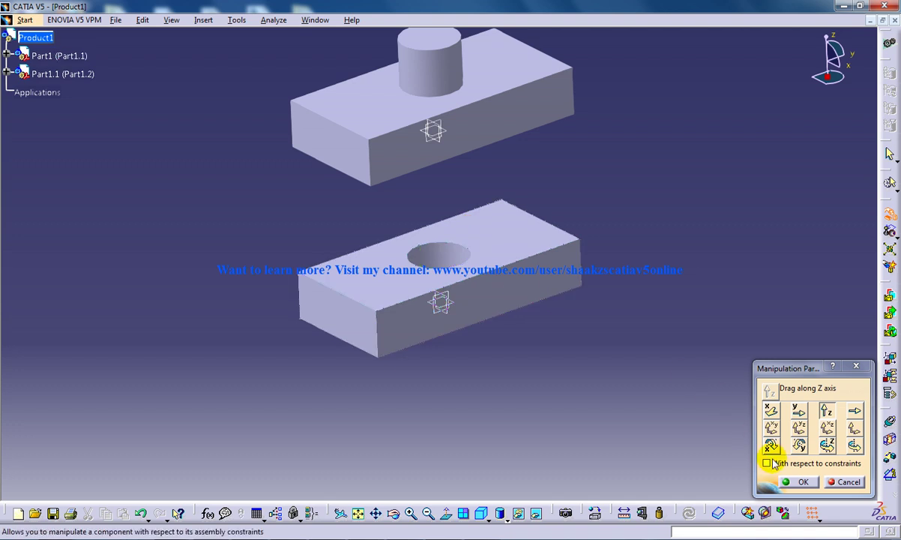
left_click(797, 482)
middle_click_drag(501, 374, 499, 345)
middle_click_drag(561, 192, 515, 209)
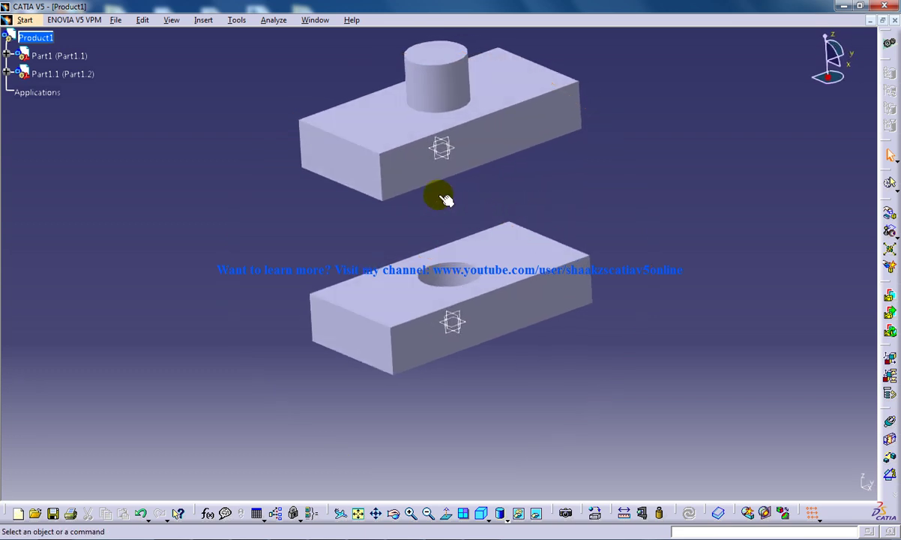
Step: Add a coincidence constraint aligning the hole's axis with the peg's axis
left_click(147, 19)
mouse_move(193, 22)
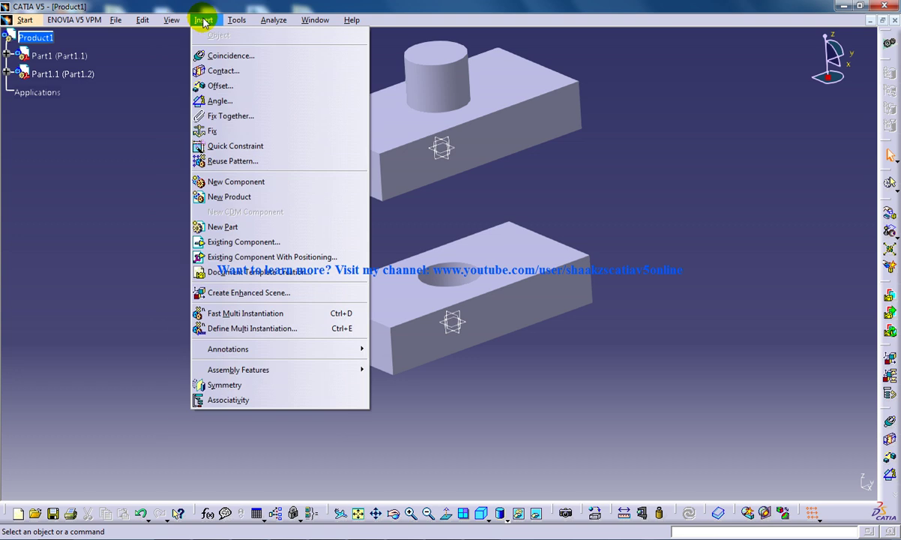
left_click(226, 56)
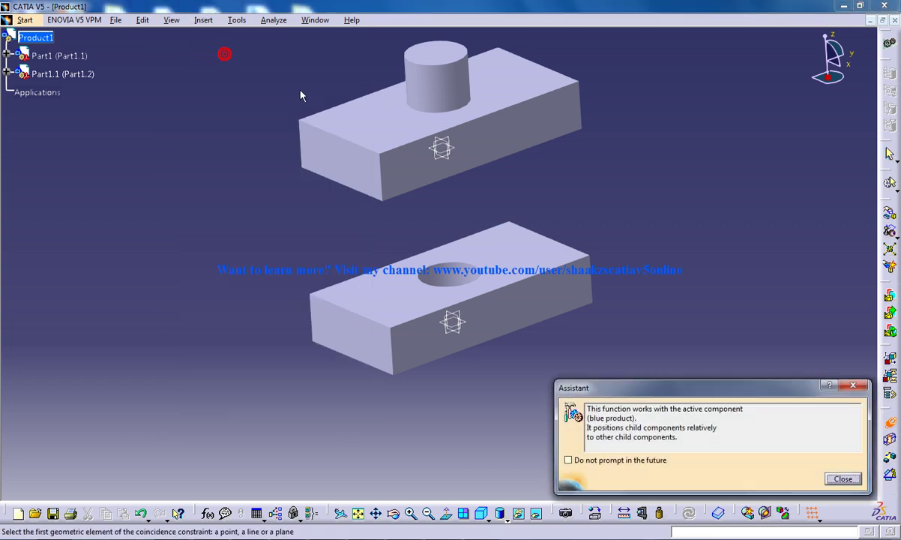
left_click(449, 276)
middle_click_drag(450, 118, 449, 170)
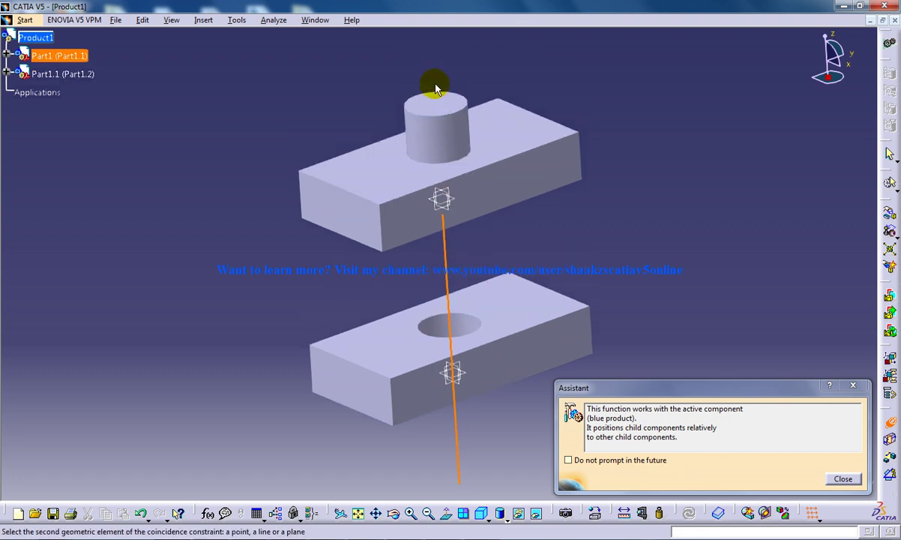
left_click(428, 126)
left_click(601, 242)
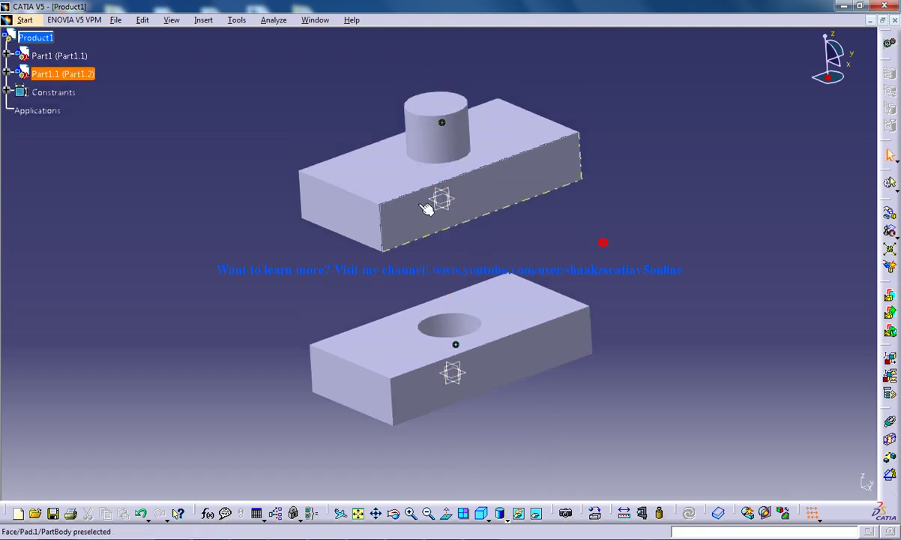
Step: Add a surface contact constraint between the holed block's top face and the pegged block's mating face
middle_click_drag(422, 268, 338, 262)
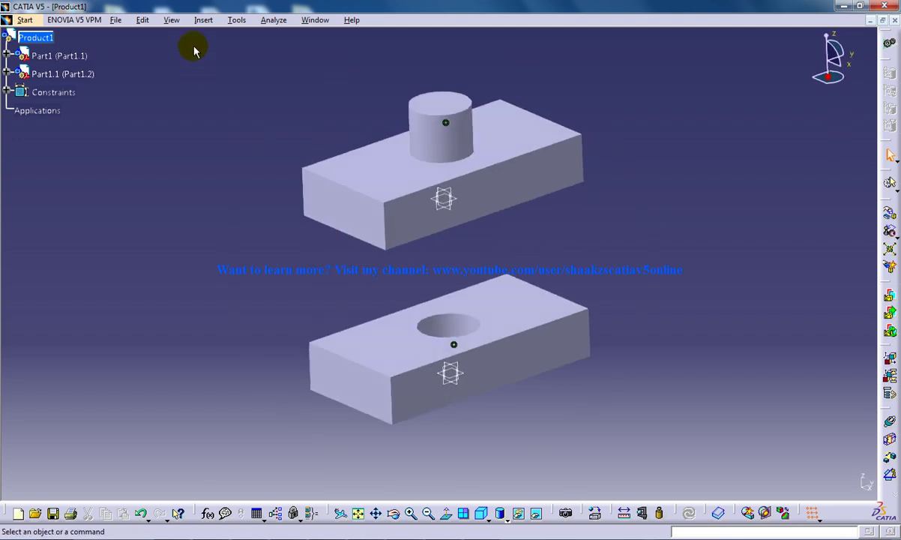
left_click(203, 19)
left_click(234, 72)
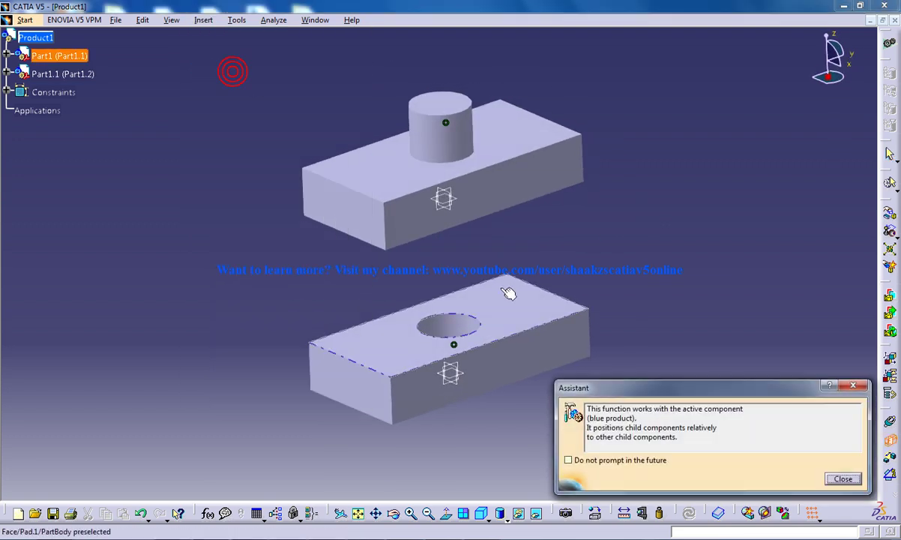
left_click(519, 311)
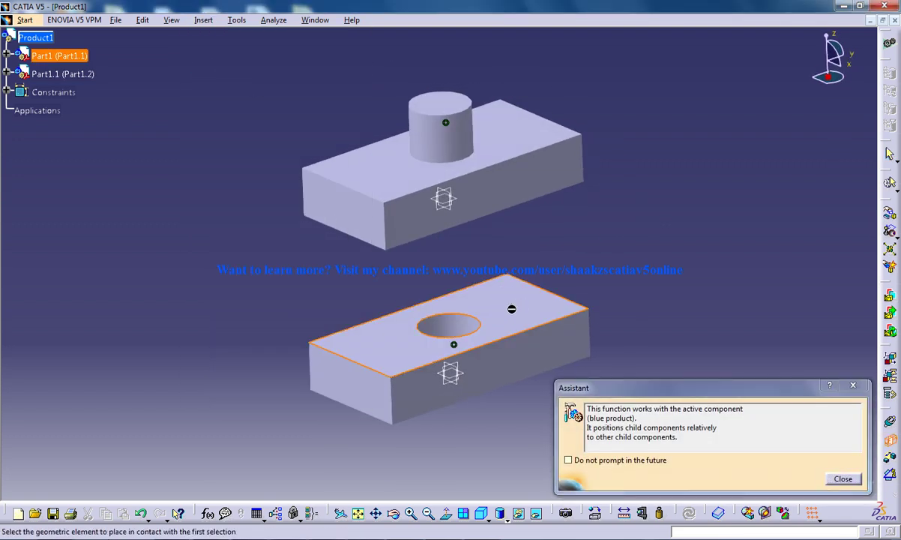
left_click(508, 132)
middle_click_drag(503, 268, 237, 133)
left_click(143, 21)
left_click(153, 150)
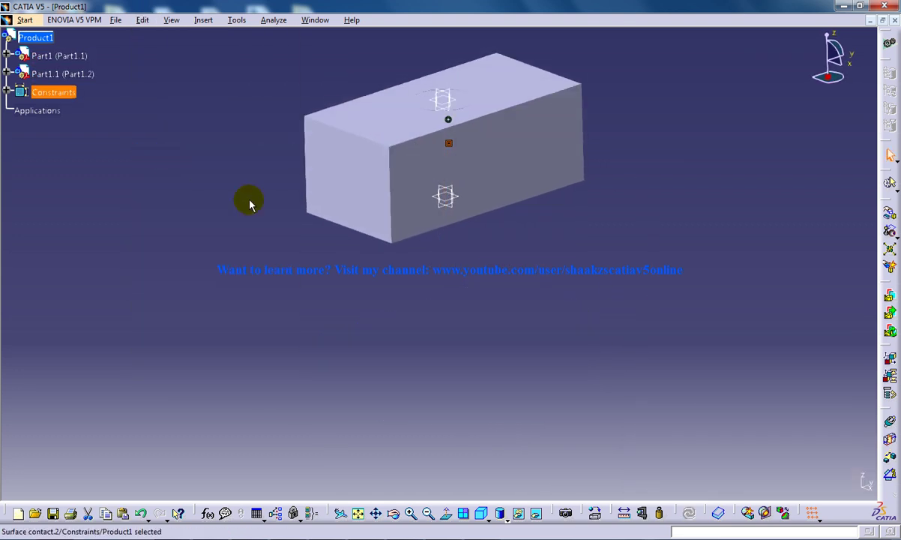
left_click(563, 273)
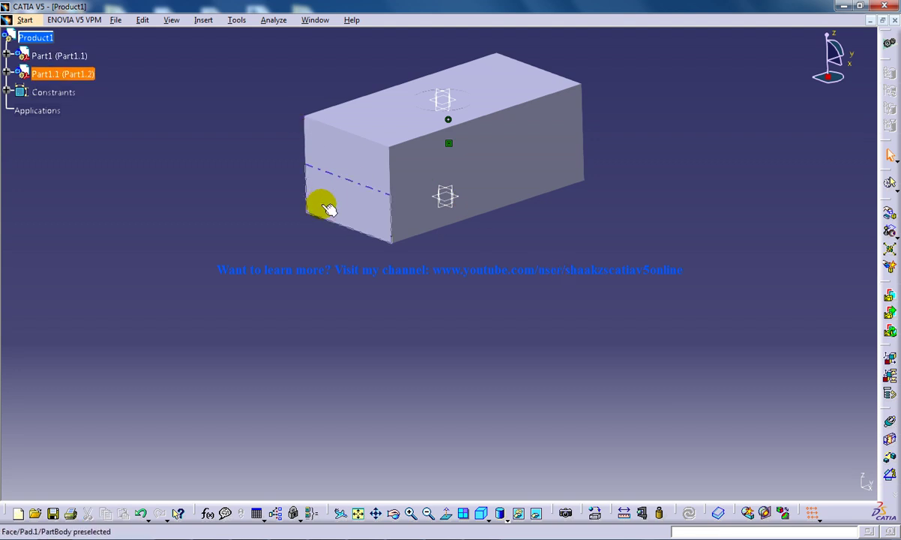
mouse_move(465, 213)
middle_mouse_down()
mouse_move(475, 218)
mouse_move(503, 191)
mouse_move(492, 306)
mouse_move(400, 347)
mouse_move(479, 302)
middle_mouse_up()
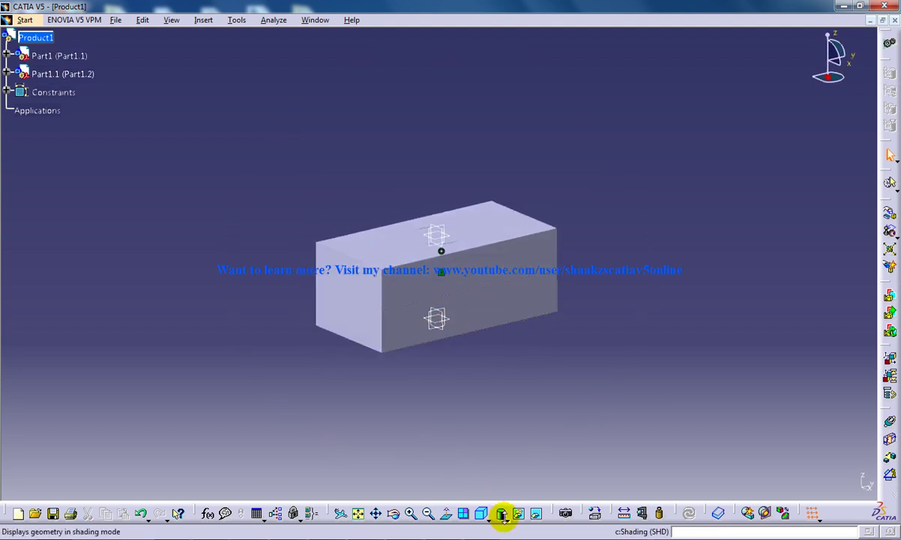
left_click(505, 519)
left_click(517, 510)
mouse_move(479, 360)
middle_mouse_down()
mouse_move(406, 387)
mouse_move(454, 315)
mouse_move(485, 350)
middle_mouse_up()
middle_click_drag(258, 263, 398, 351)
left_click(504, 518)
left_click(518, 425)
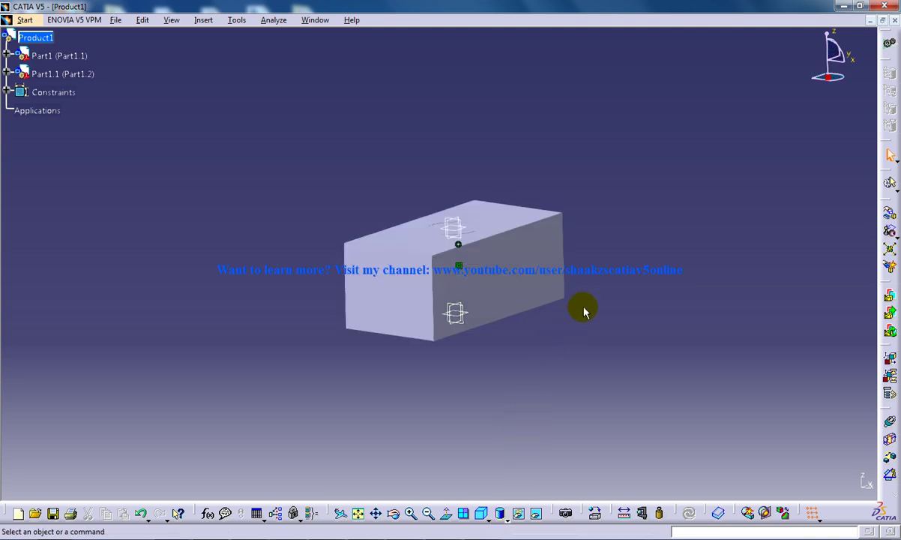
middle_click_drag(590, 302, 529, 316)
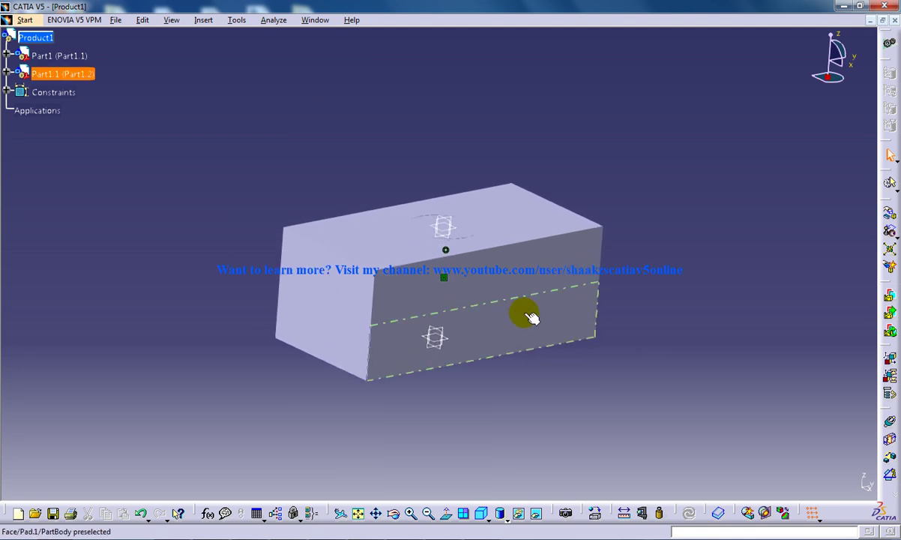